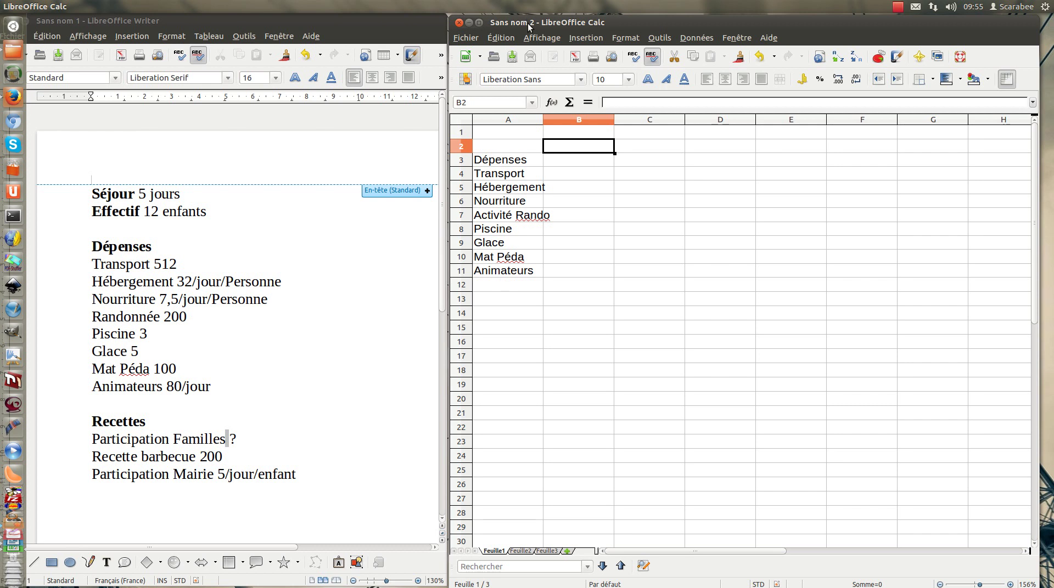
pyautogui.click(368, 25)
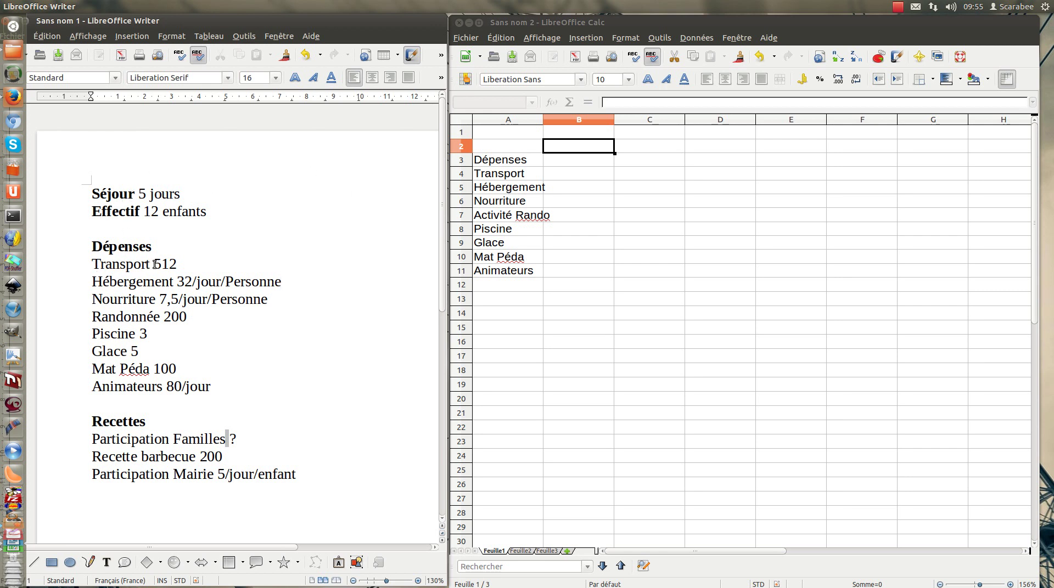
pyautogui.moveTo(153, 264); pyautogui.dragTo(177, 264)
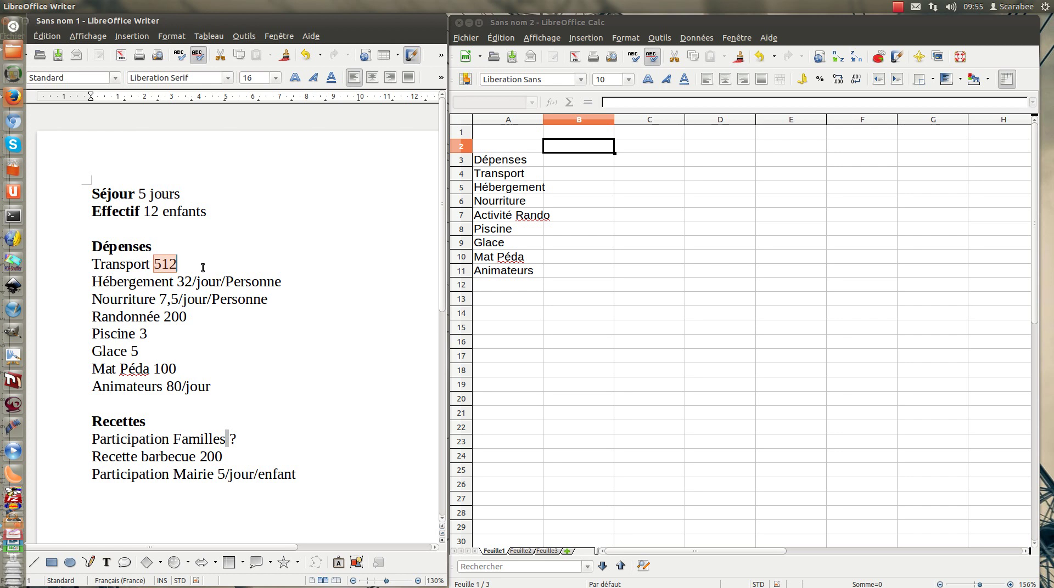
pyautogui.moveTo(176, 282); pyautogui.dragTo(283, 285)
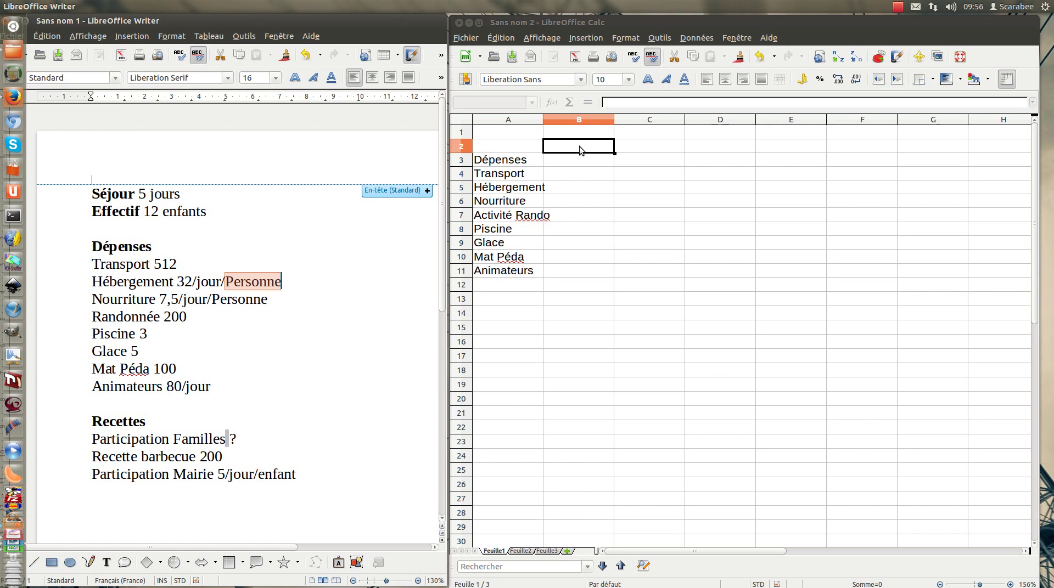
pyautogui.write('Jours')
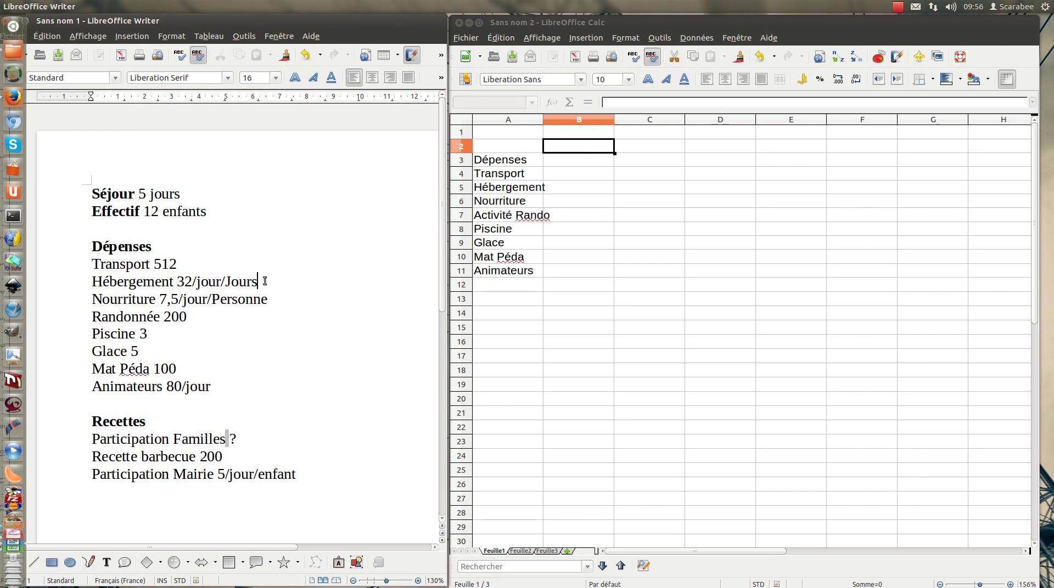
pyautogui.press('BackSpace')
pyautogui.press('BackSpace')
pyautogui.press('BackSpace')
pyautogui.press('BackSpace')
pyautogui.press('BackSpace')
# Enter the column headings Jours, Personnes and Prix Unitaire in cells B2 to D2 of the Calc sheet.
pyautogui.click(592, 146)
pyautogui.write('Jour')
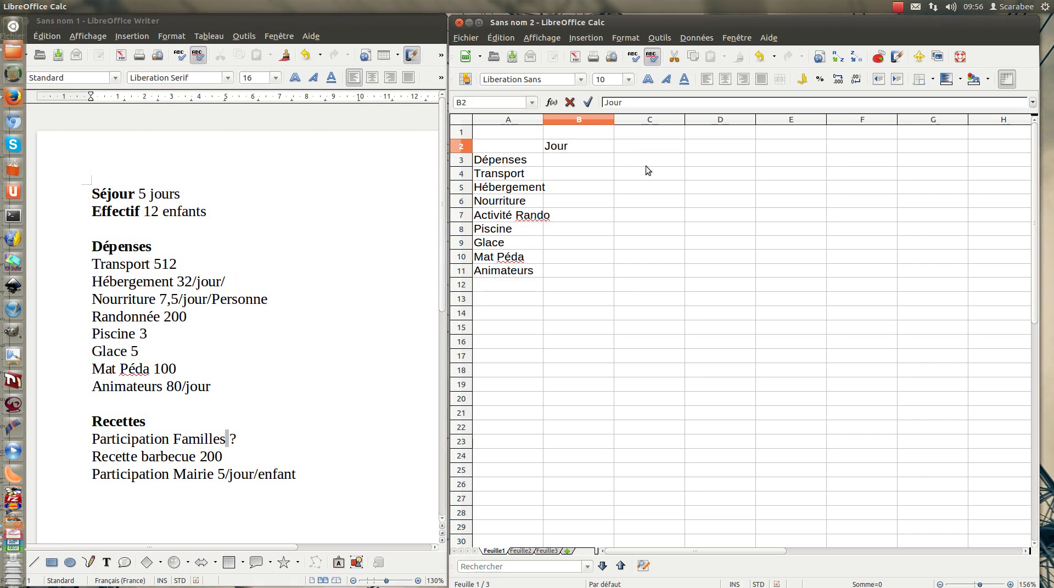
pyautogui.write('s')
pyautogui.press('Tab')
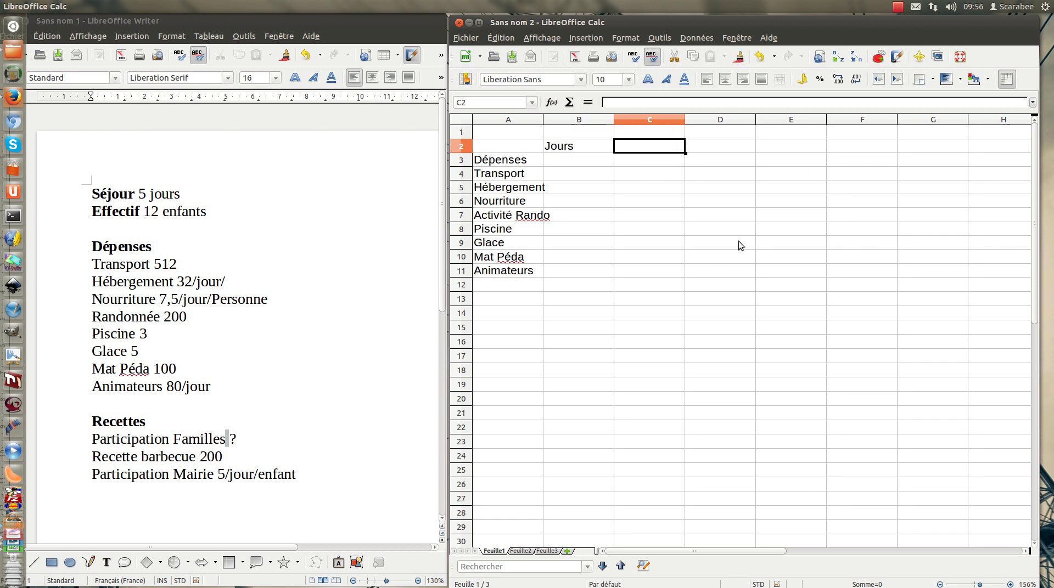
pyautogui.write('Personnes')
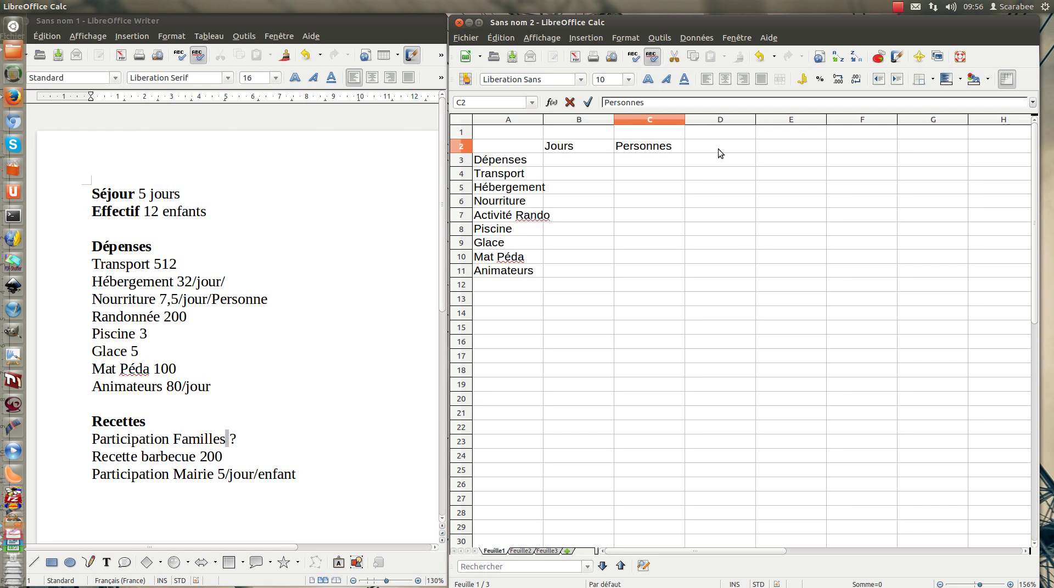
pyautogui.press('Tab')
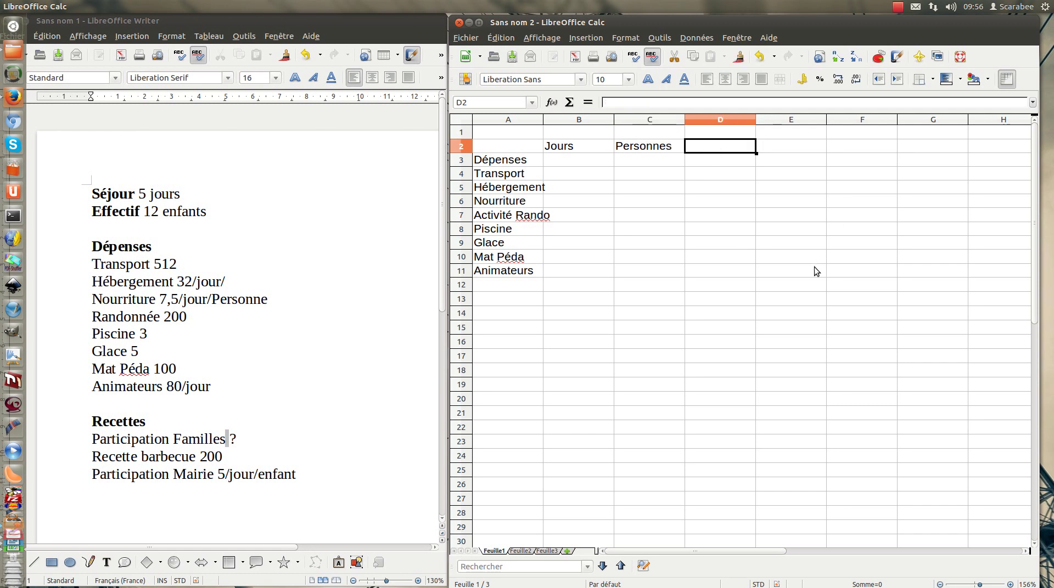
pyautogui.write('Prix')
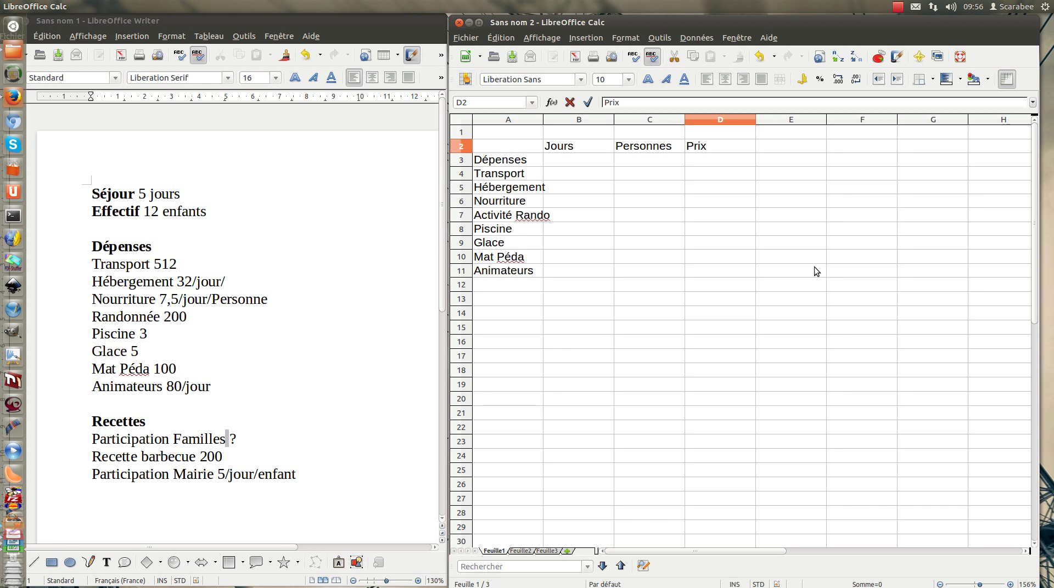
pyautogui.write(' Unitaire')
pyautogui.click(578, 159)
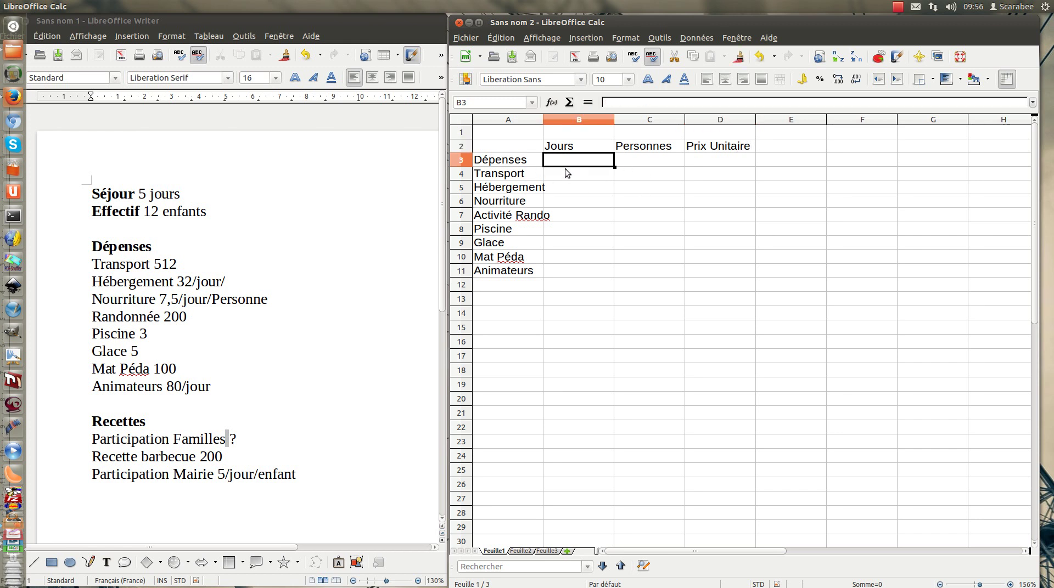
# Enter 512 as the unit price in the Transport row.
pyautogui.click(568, 170)
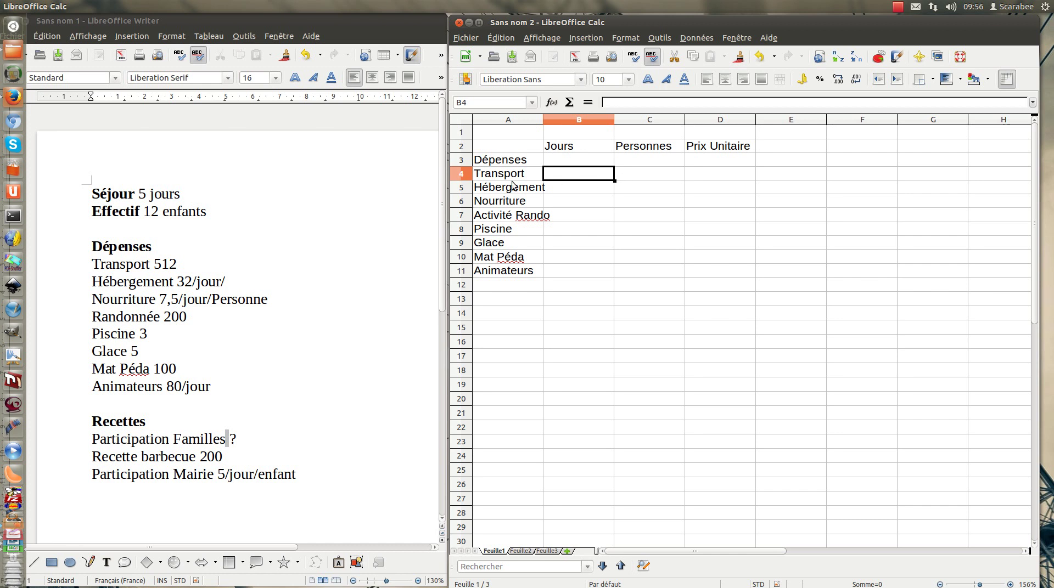
pyautogui.click(709, 173)
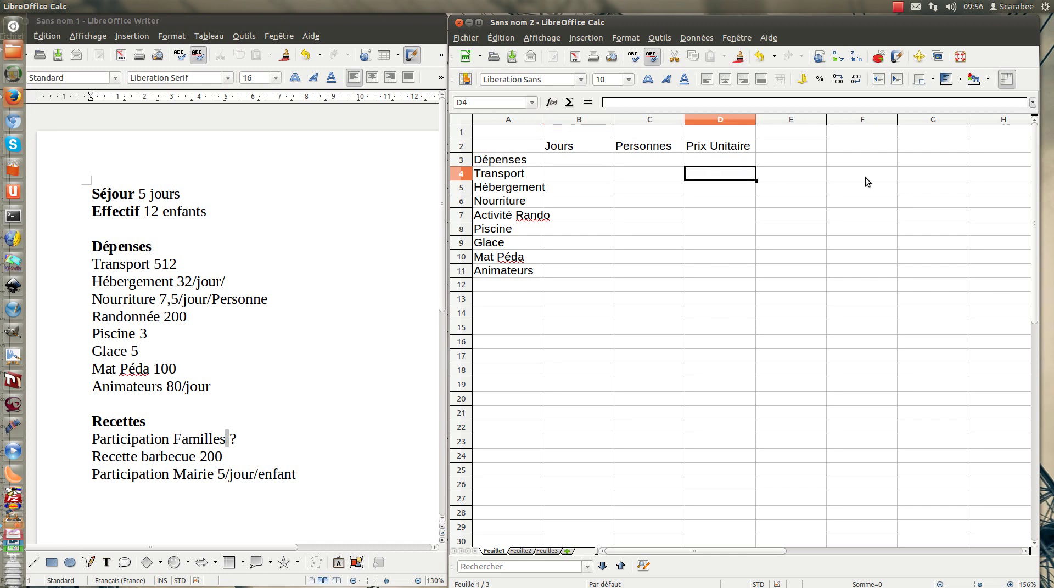
pyautogui.write('512')
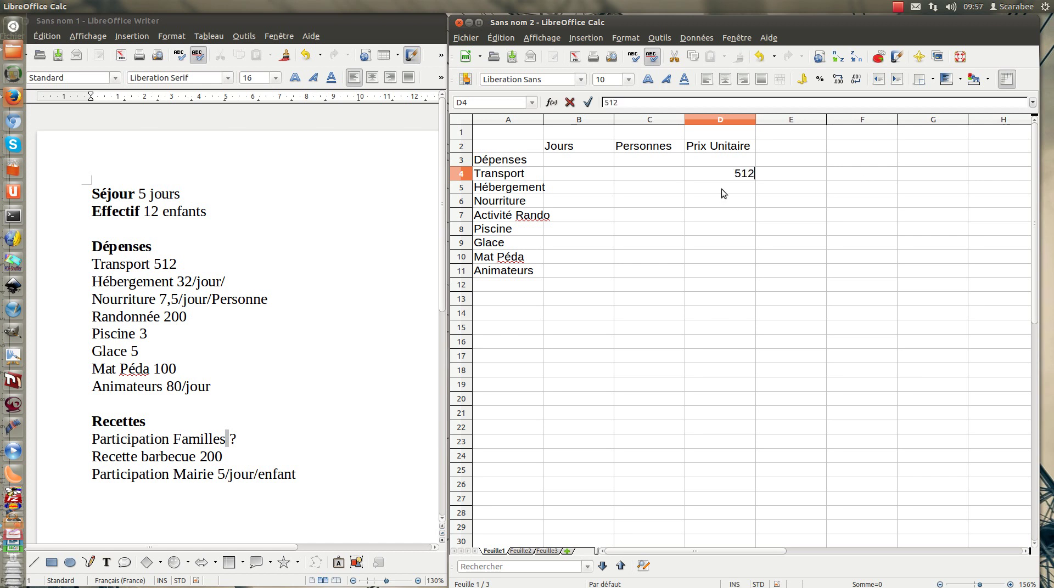
pyautogui.click(723, 187)
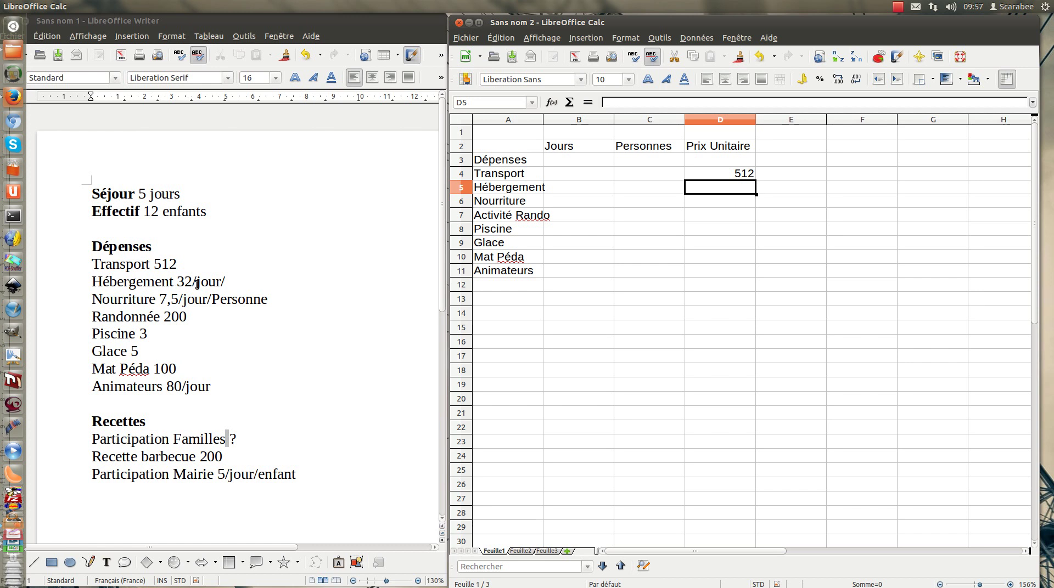
# Switch to the Writer notes and complete the Hébergement line with "Personne" after "32/jour/".
pyautogui.click(234, 281)
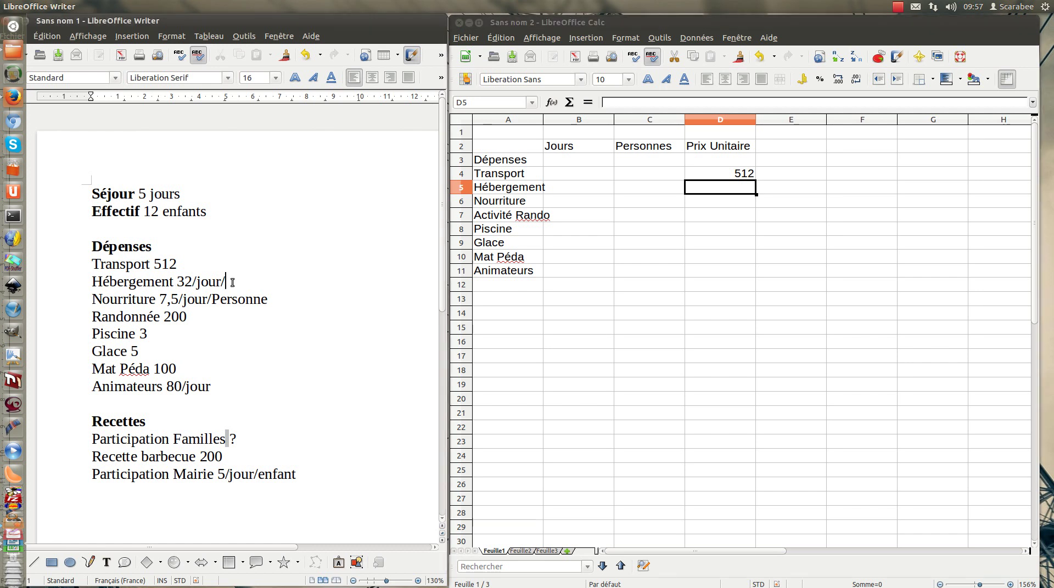
pyautogui.write('Pe')
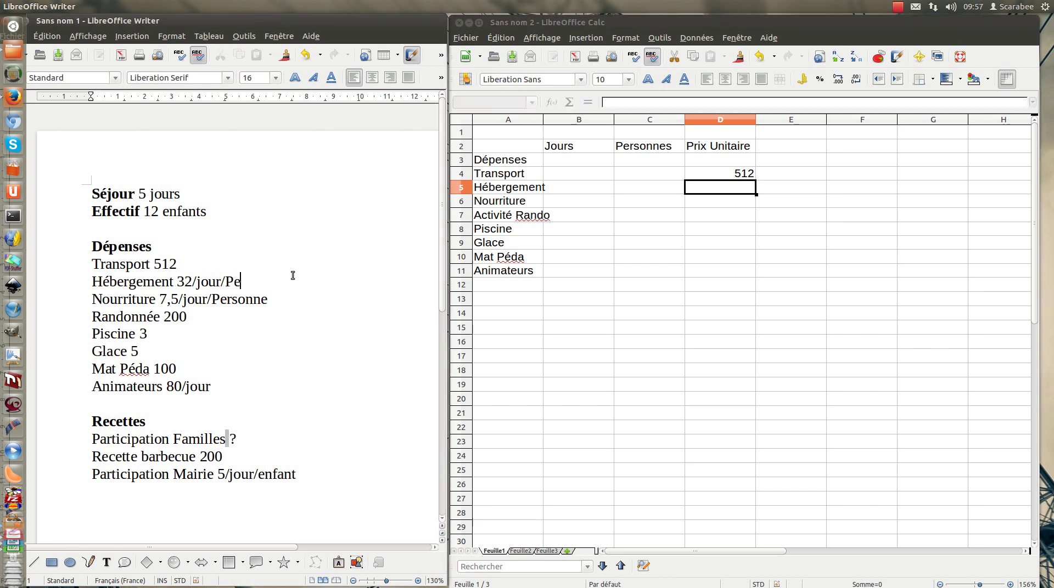
pyautogui.write('rsonnes')
pyautogui.press('BackSpace')
# Back in the Calc sheet, fill the Hébergement row with a unit price of 32, 14 persons and 5 days.
pyautogui.click(715, 186)
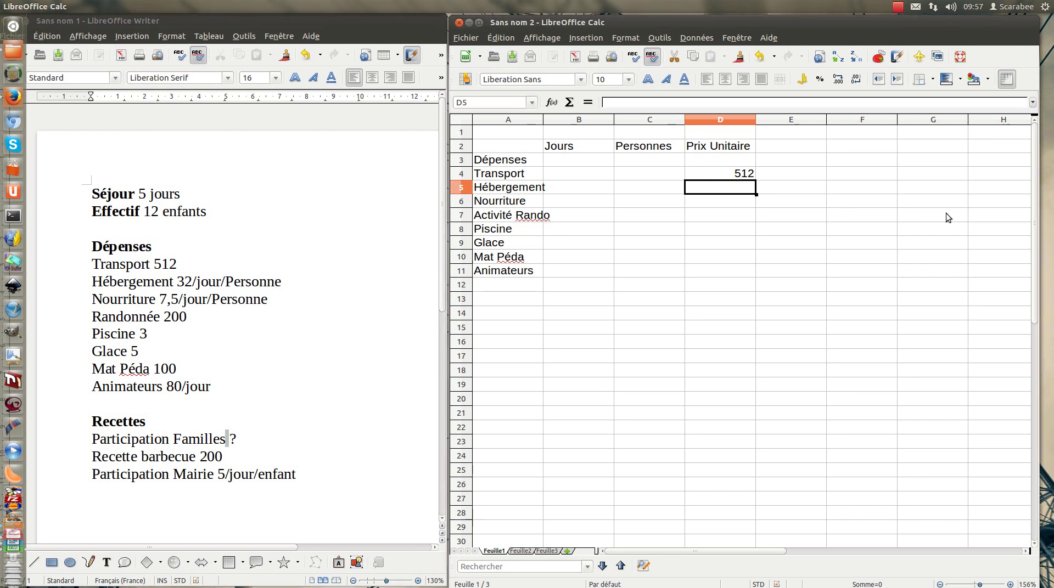
pyautogui.write('32')
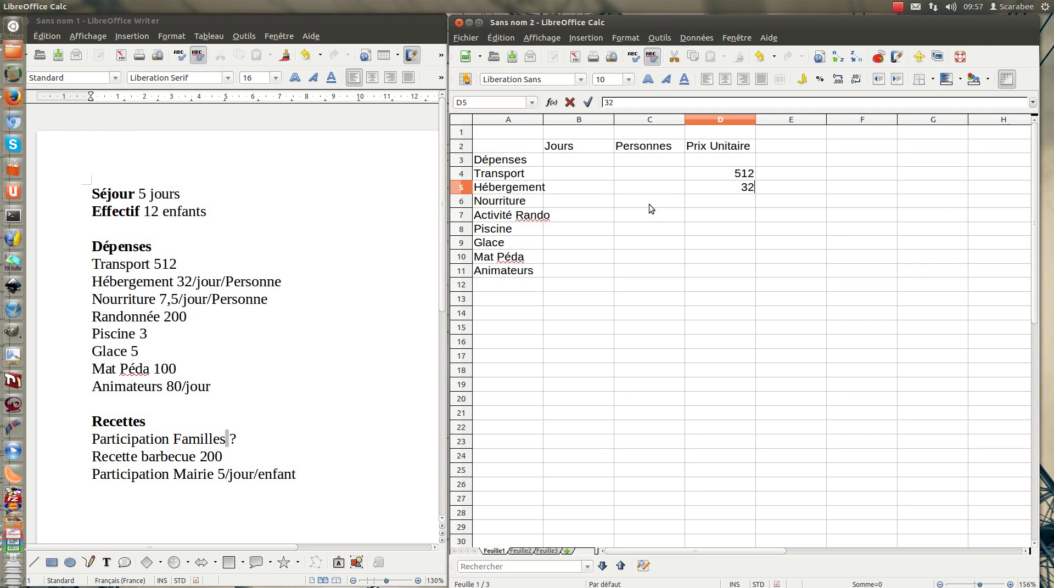
pyautogui.click(660, 185)
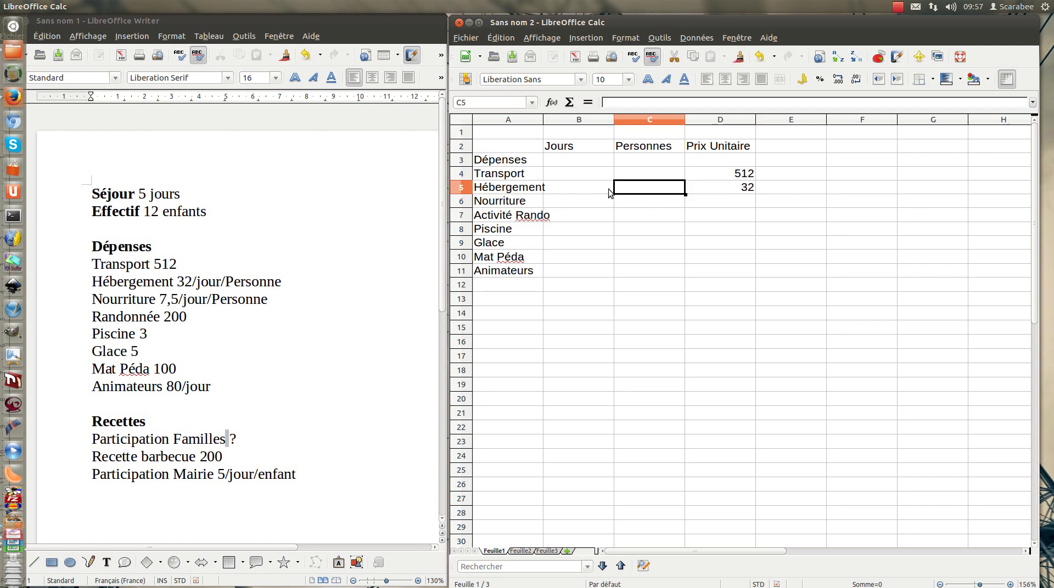
pyautogui.doubleClick(146, 213)
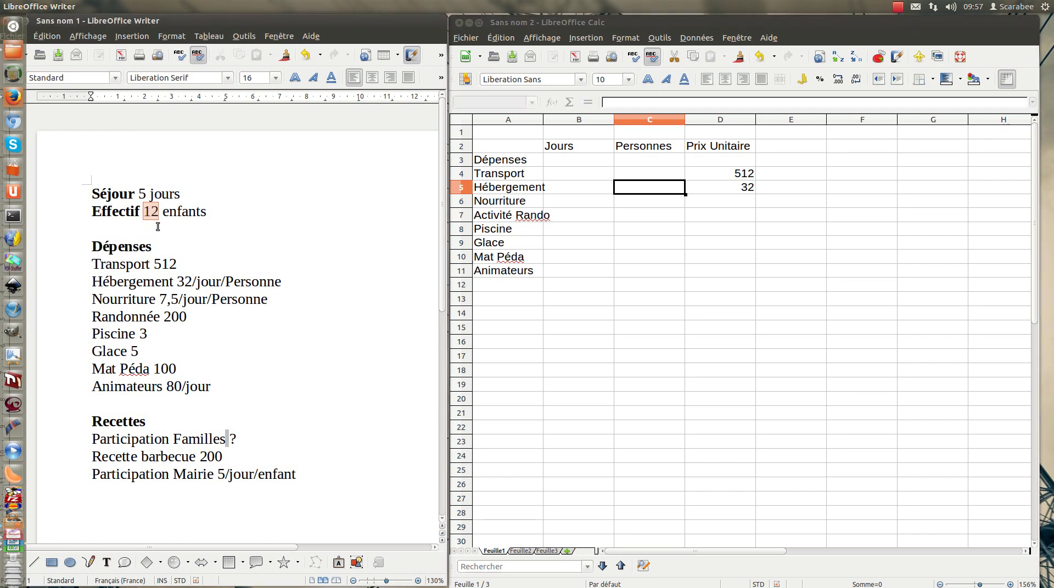
pyautogui.click(665, 188)
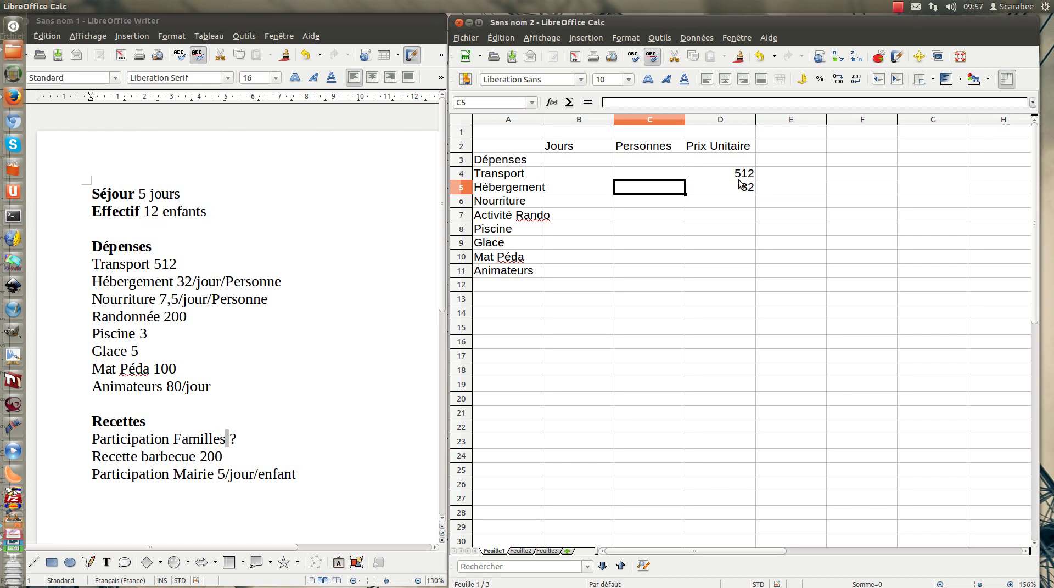
pyautogui.write('14')
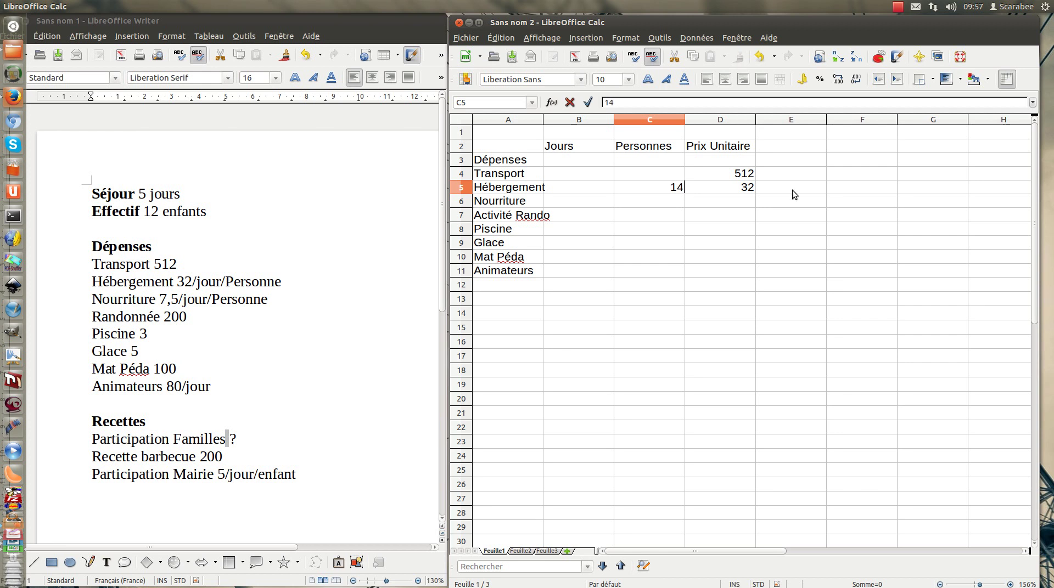
pyautogui.click(580, 189)
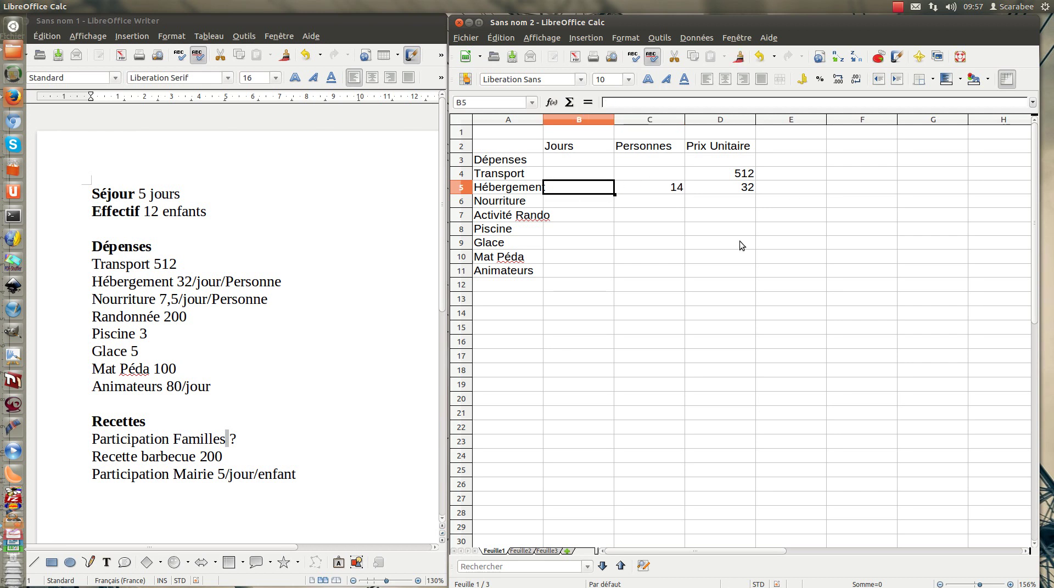
pyautogui.write('5')
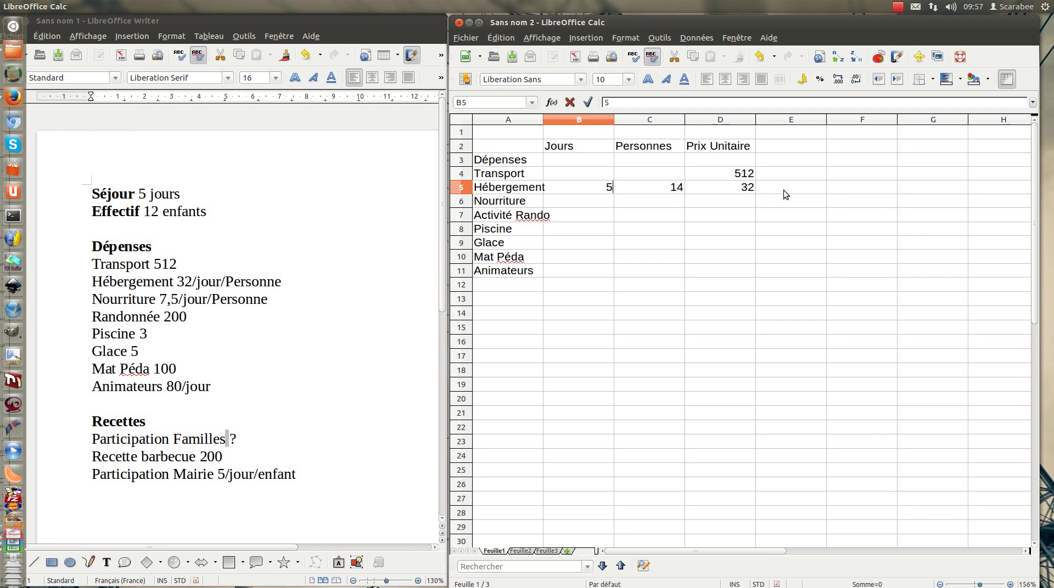
pyautogui.click(783, 192)
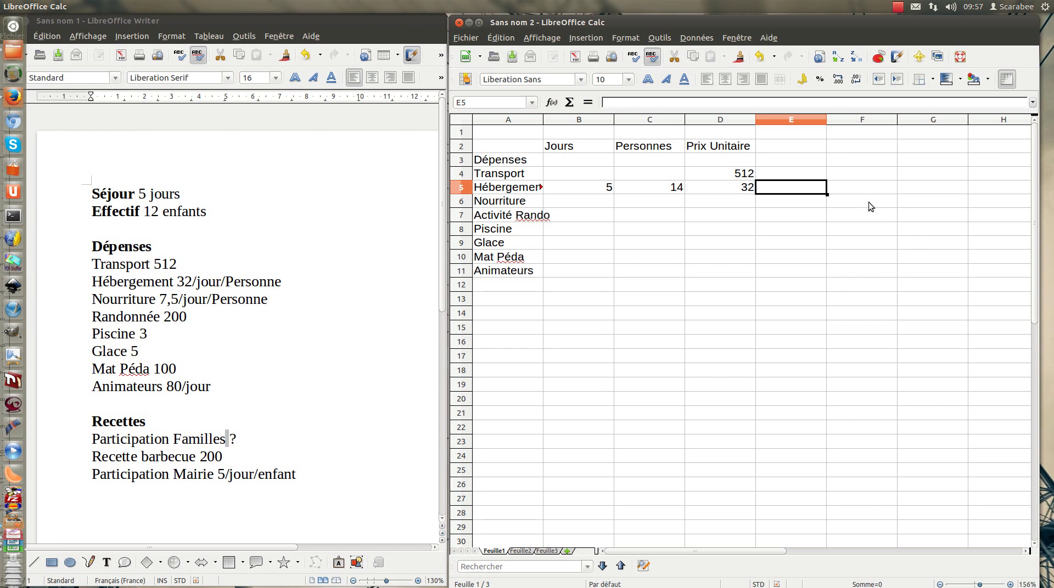
pyautogui.click(797, 173)
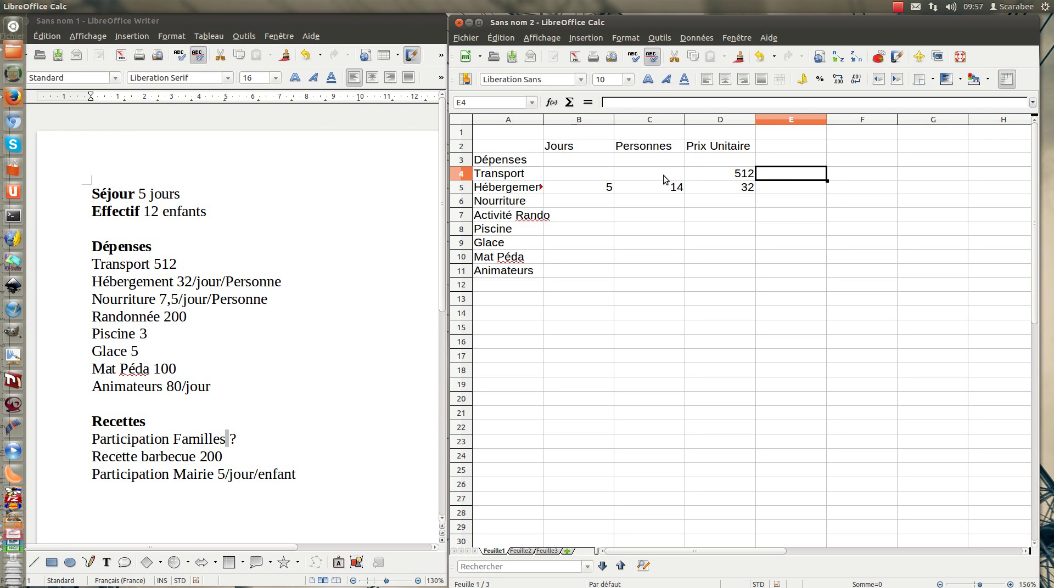
pyautogui.click(586, 186)
pyautogui.click(669, 189)
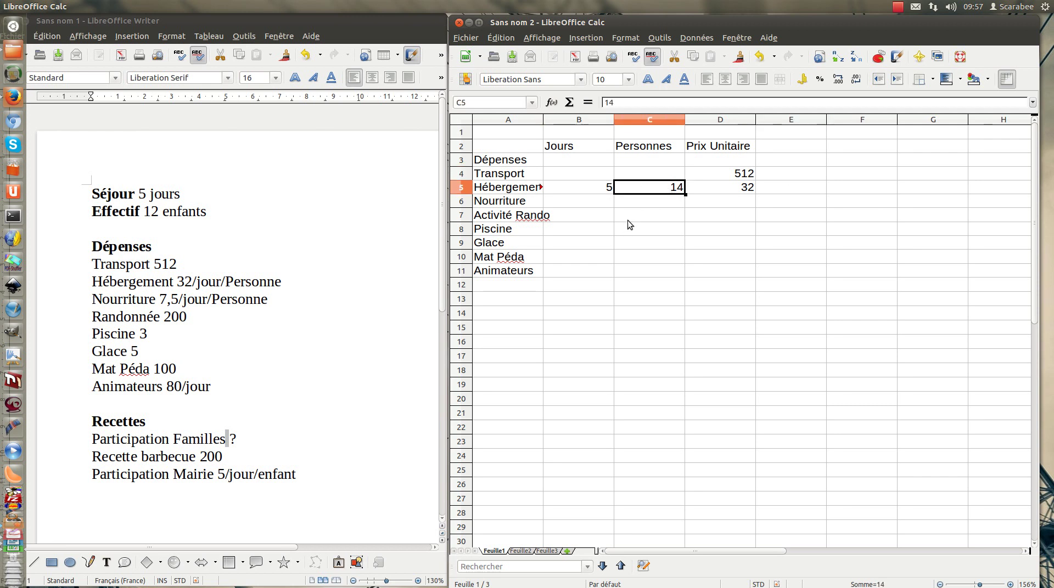
pyautogui.click(716, 186)
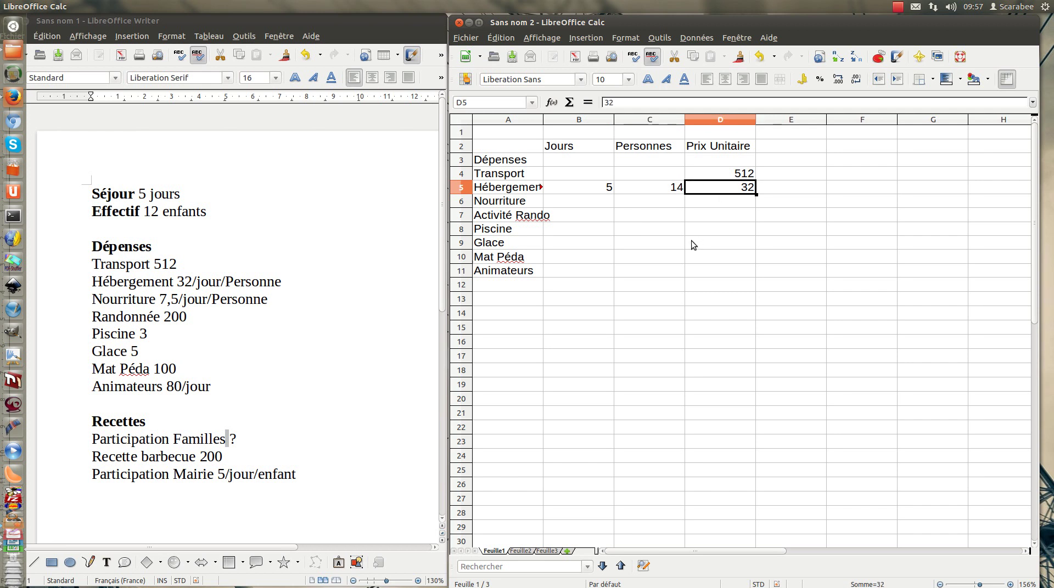
pyautogui.click(787, 172)
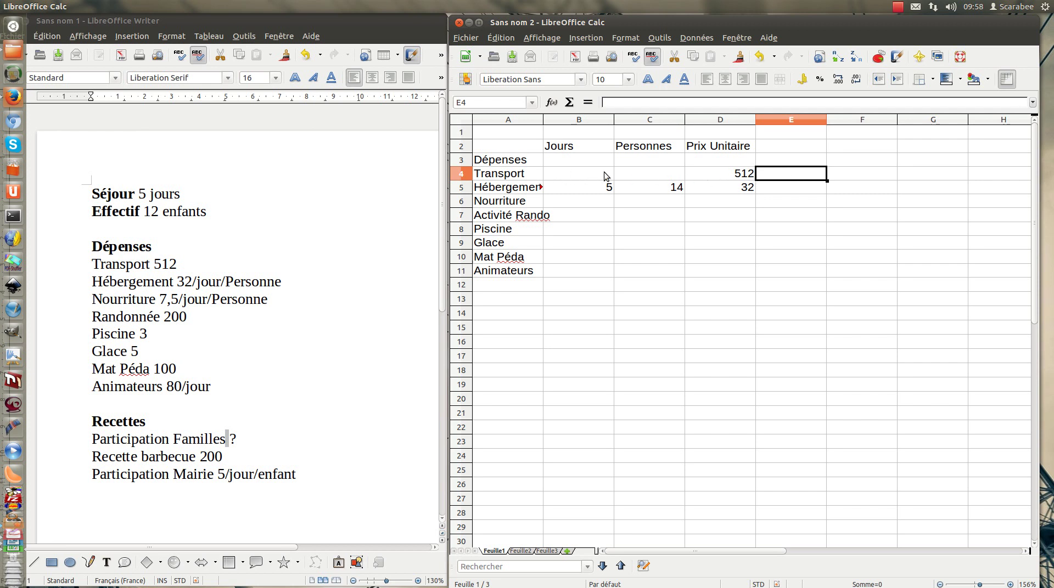
pyautogui.click(661, 177)
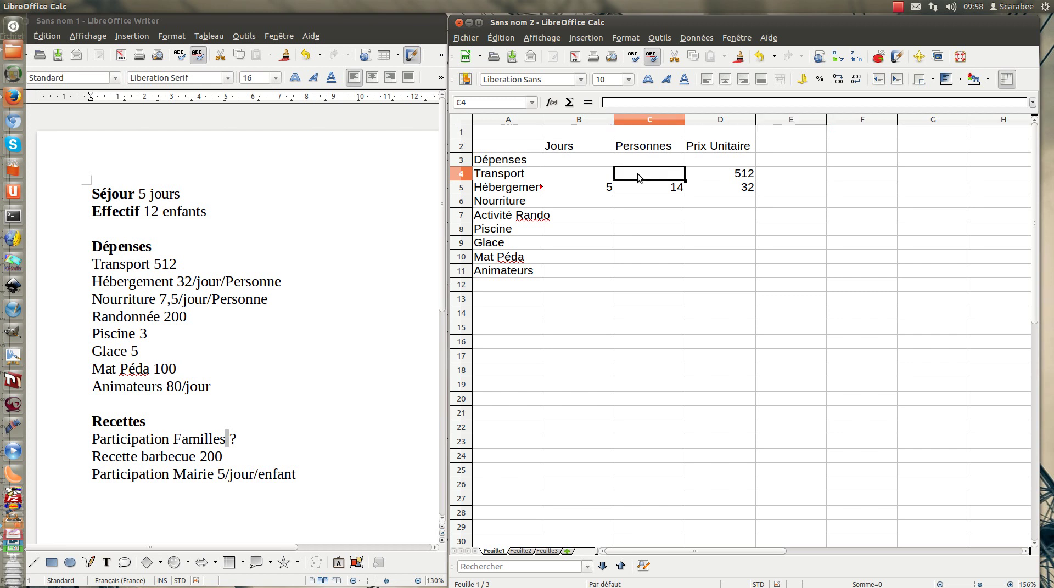
pyautogui.click(587, 173)
pyautogui.click(639, 176)
pyautogui.click(587, 172)
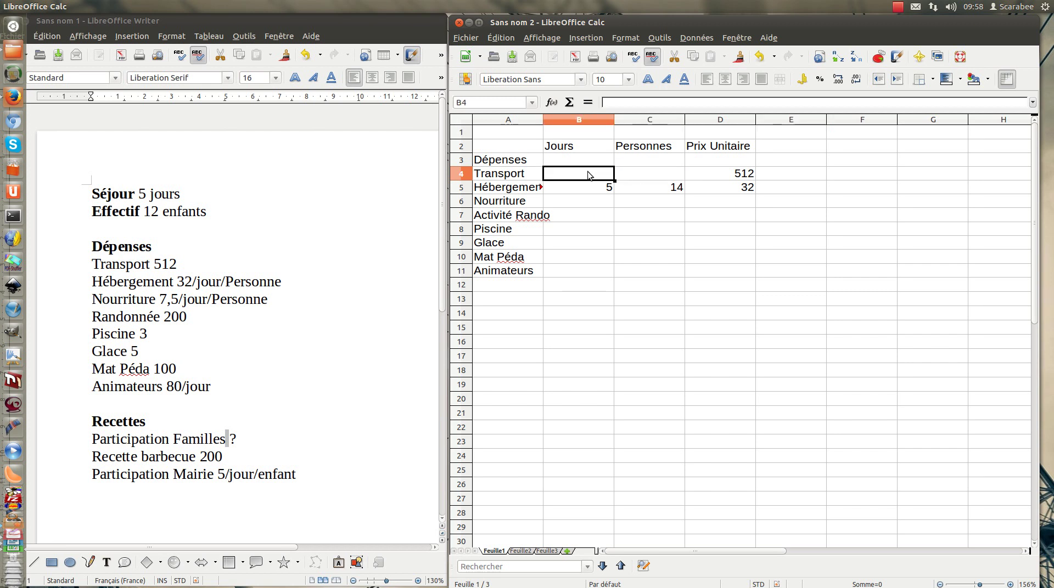
pyautogui.click(636, 174)
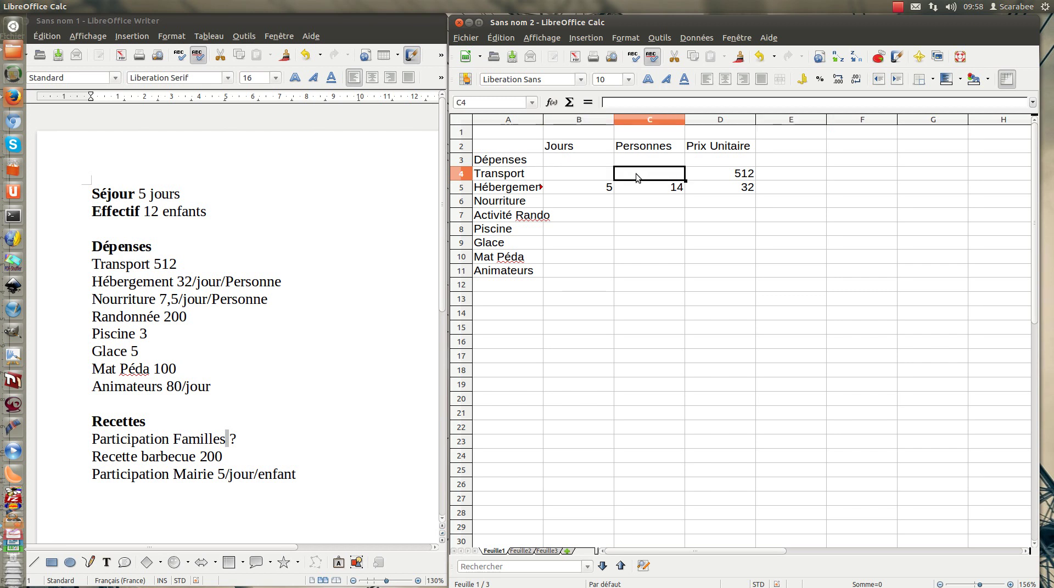
# Enter the formula =SOMME(B4*C4*D4) in cell E4 to calculate the Transport amount.
pyautogui.click(789, 173)
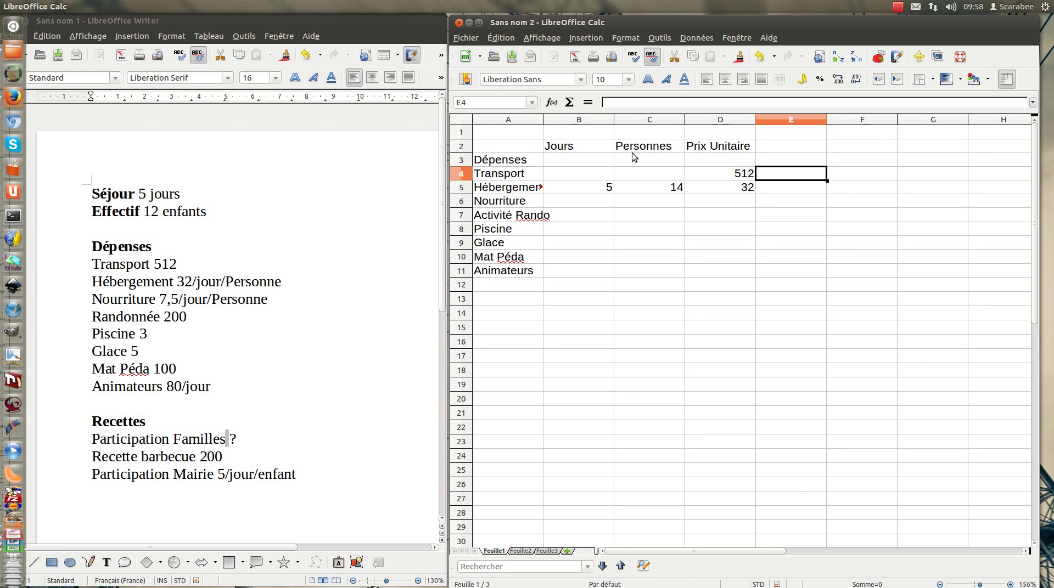
pyautogui.click(569, 102)
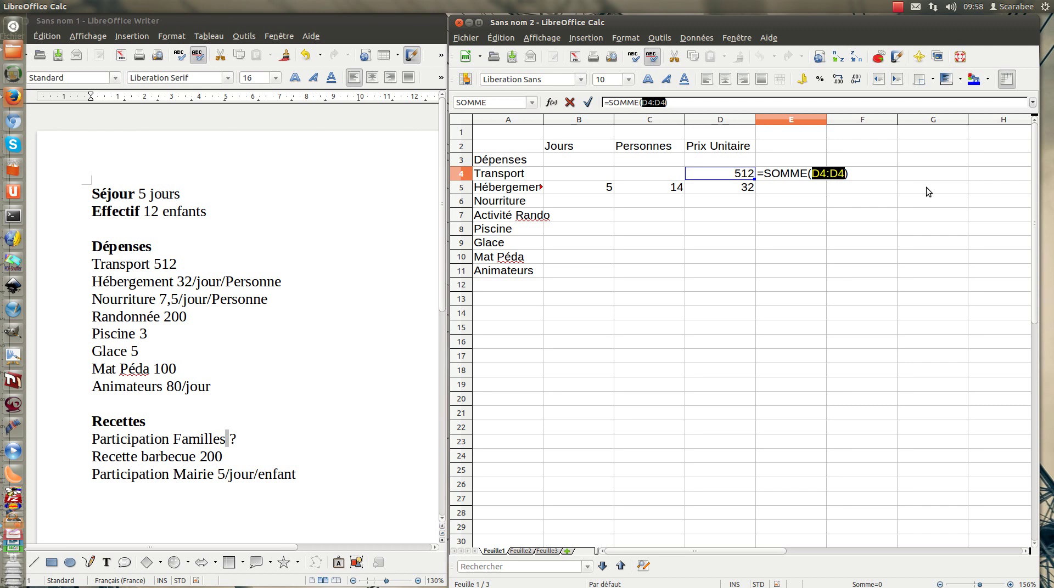
pyautogui.press('BackSpace')
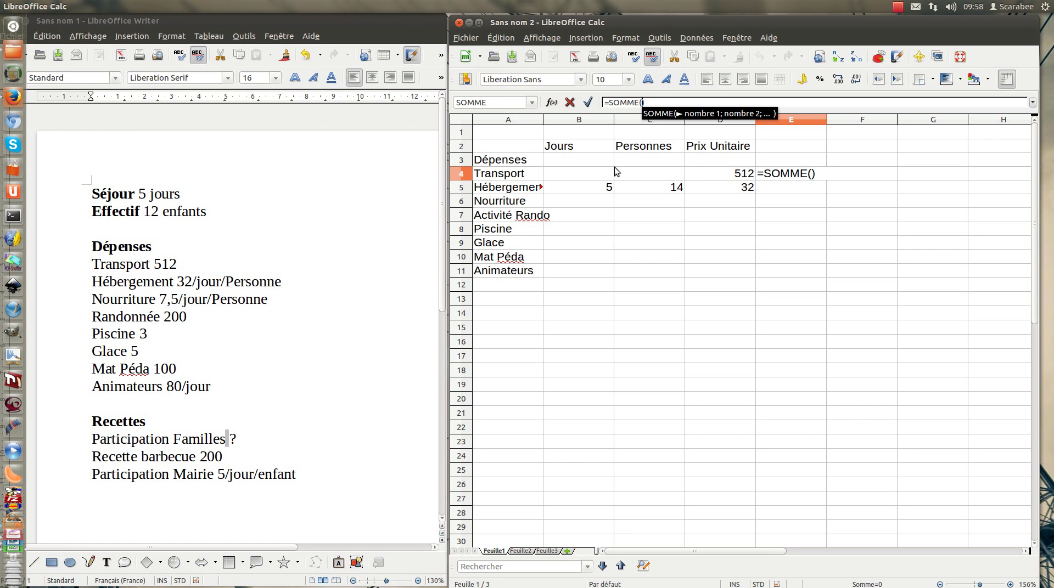
pyautogui.click(599, 174)
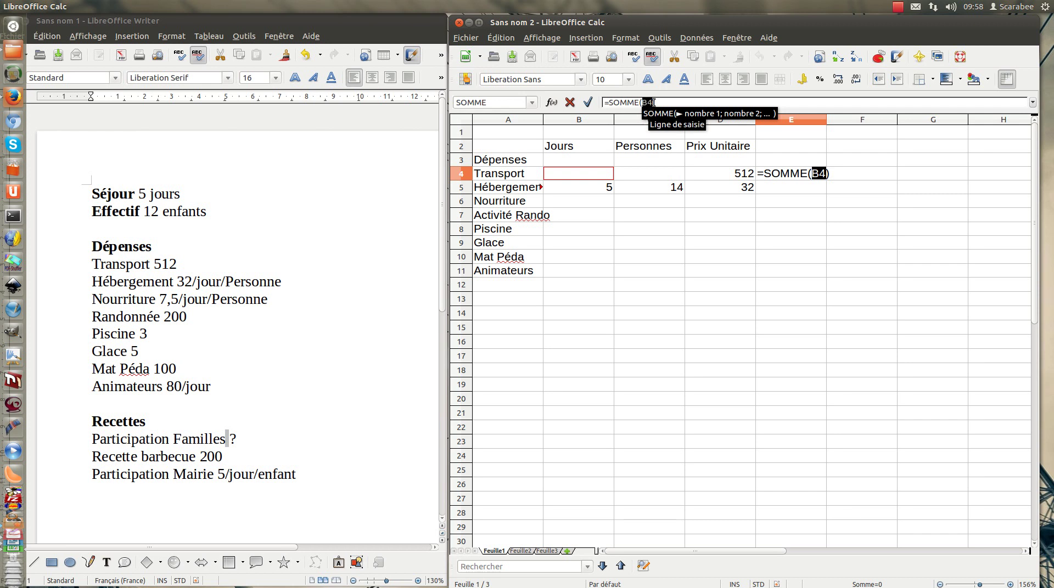
pyautogui.click(653, 102)
pyautogui.write('*')
pyautogui.click(653, 174)
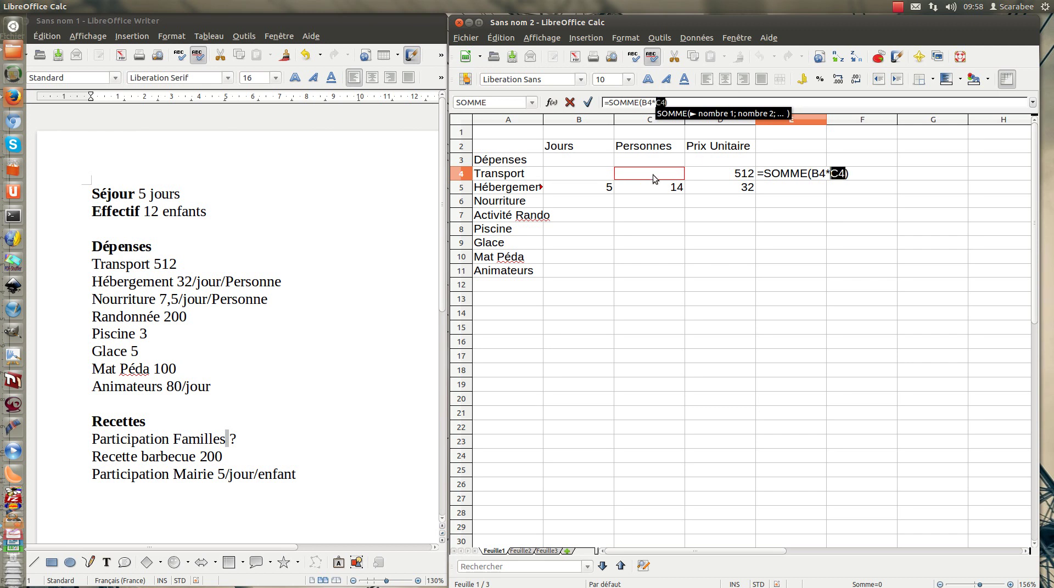
pyautogui.write('*')
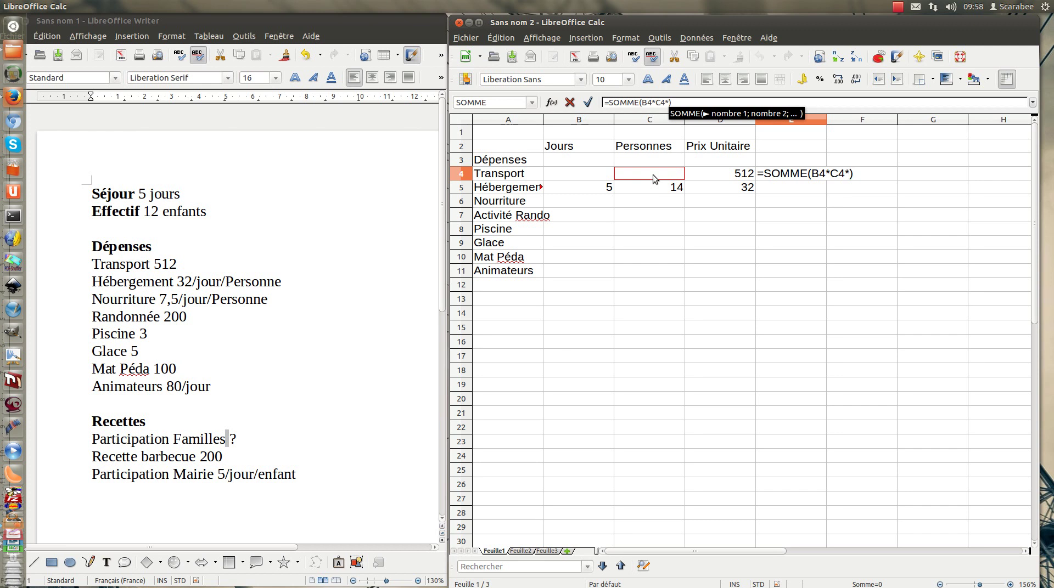
pyautogui.click(720, 173)
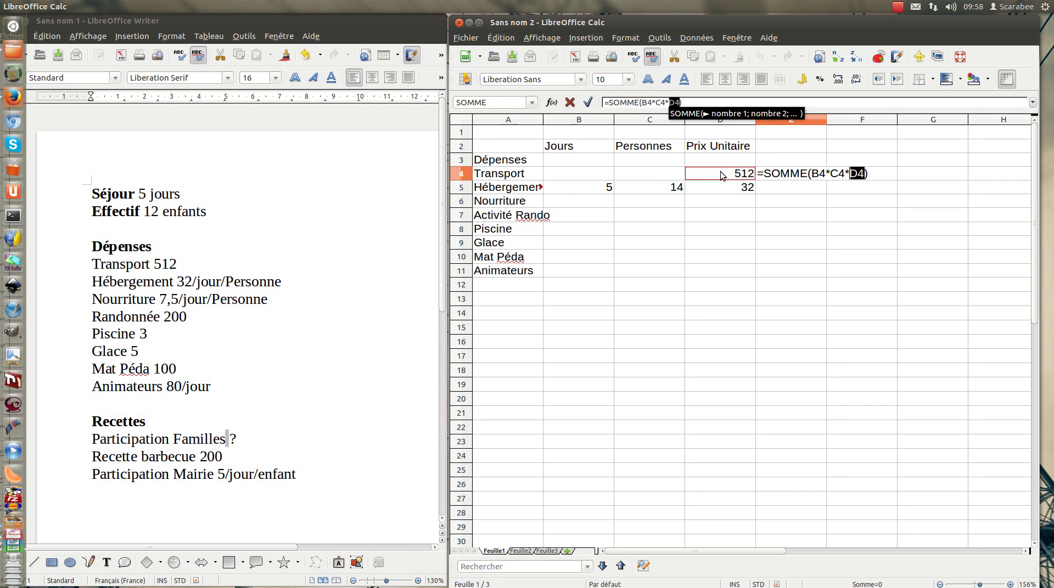
pyautogui.press('Return')
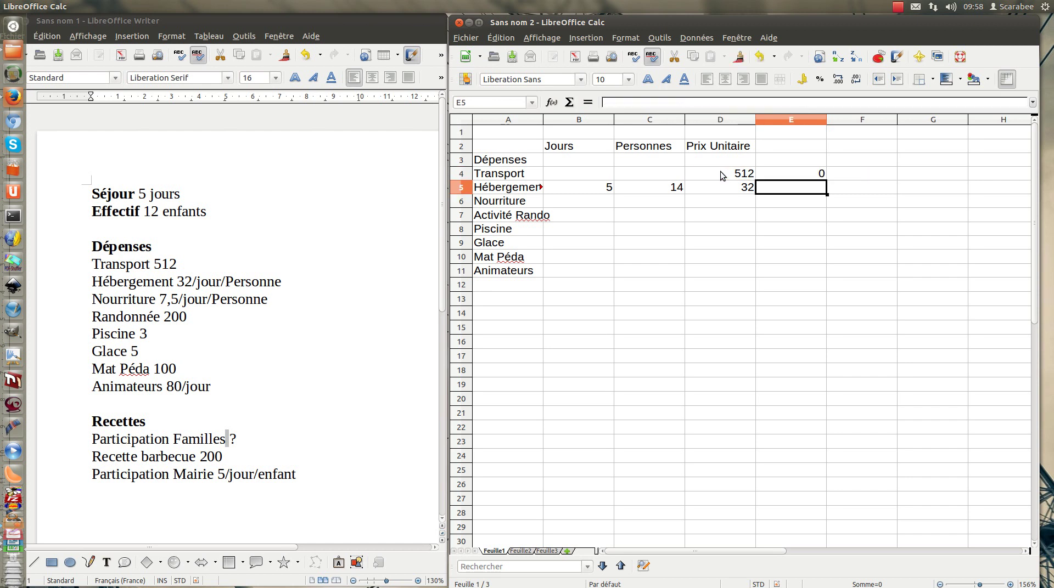
pyautogui.click(816, 175)
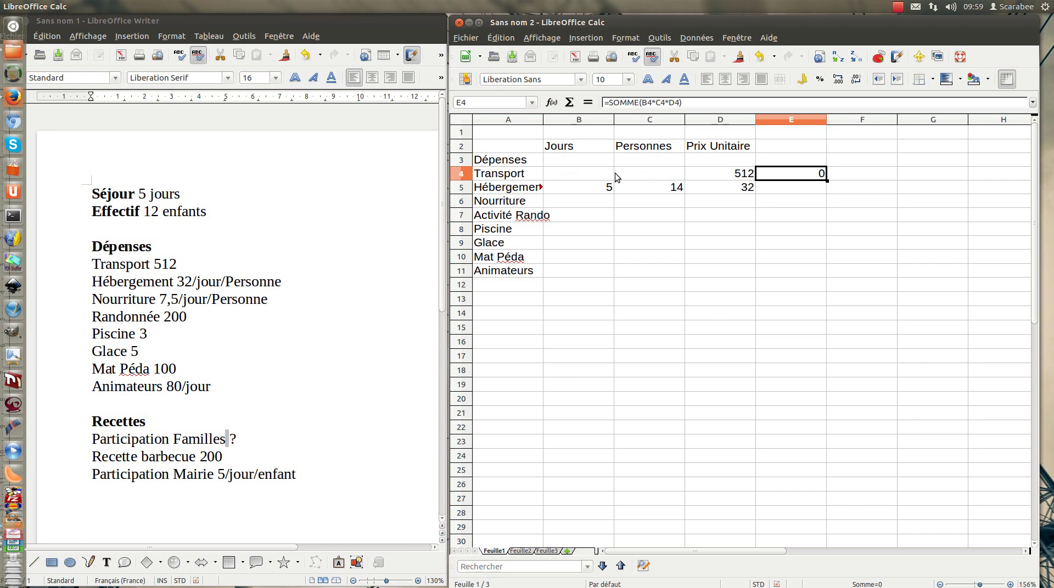
# Fill the Transport row with 1 day and 1 person, and check the amount formula in E4.
pyautogui.click(574, 172)
pyautogui.press('Right')
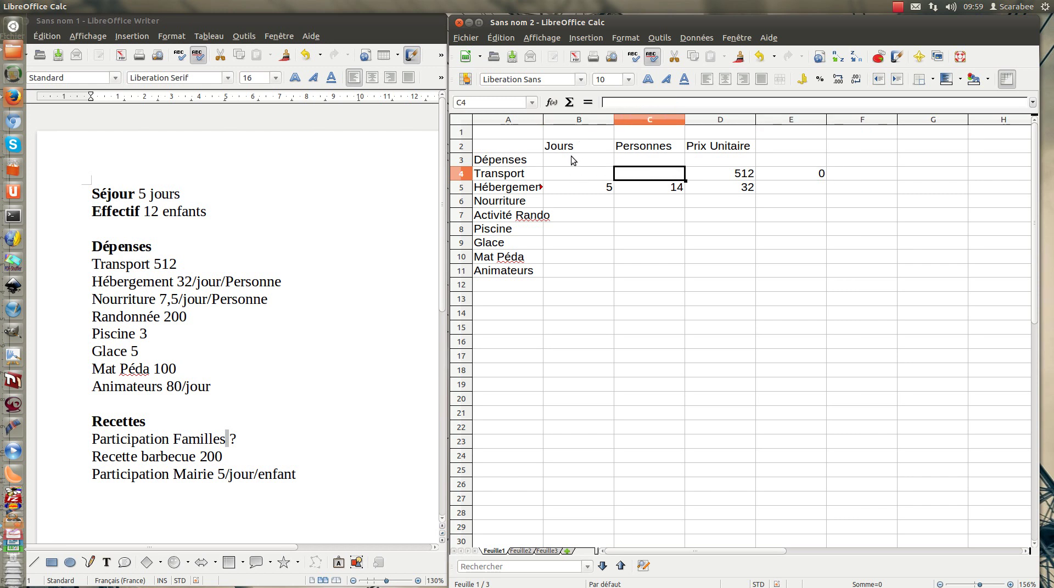
pyautogui.click(586, 171)
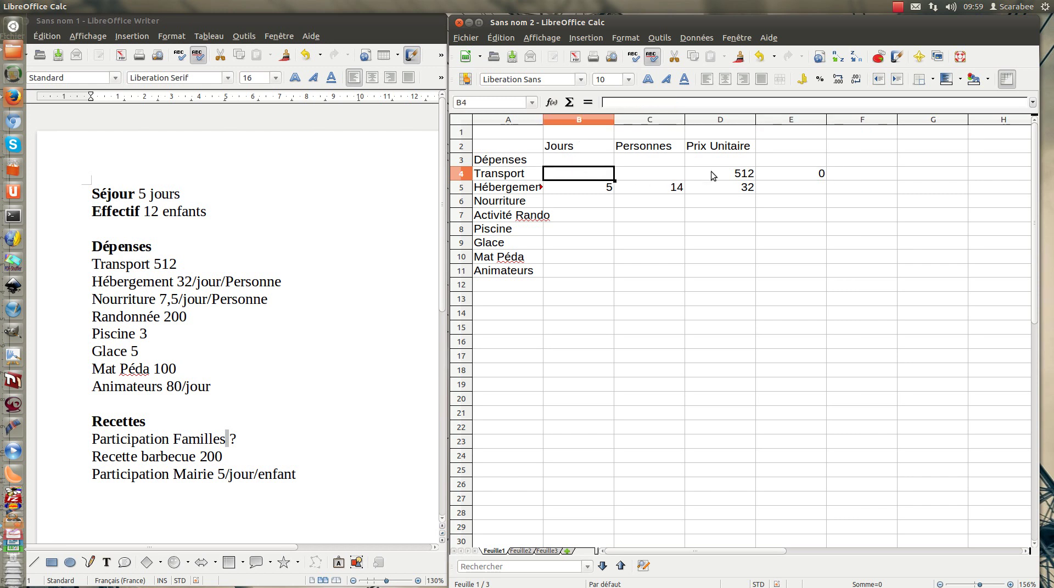
pyautogui.write('1')
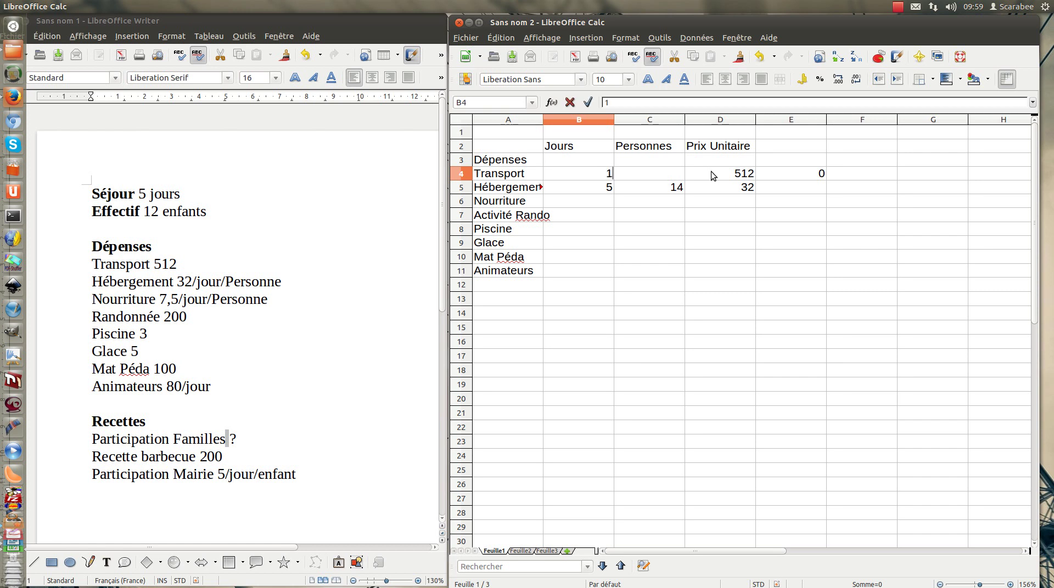
pyautogui.press('Tab')
pyautogui.write('1')
pyautogui.press('Tab')
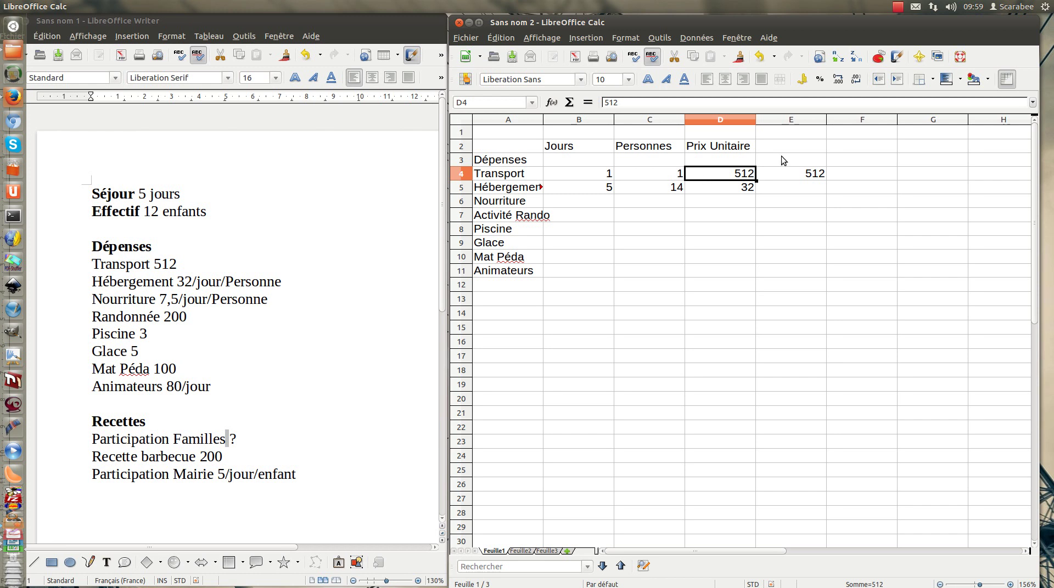
pyautogui.click(812, 177)
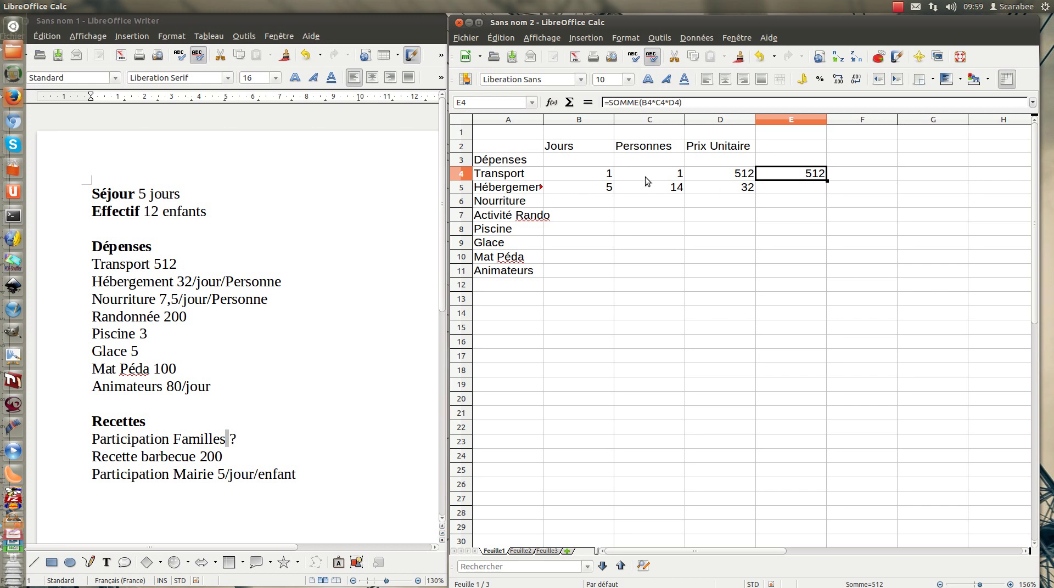
# Fill the Nourriture row with 5 days, 14 persons and a unit price of 7,5.
pyautogui.click(579, 198)
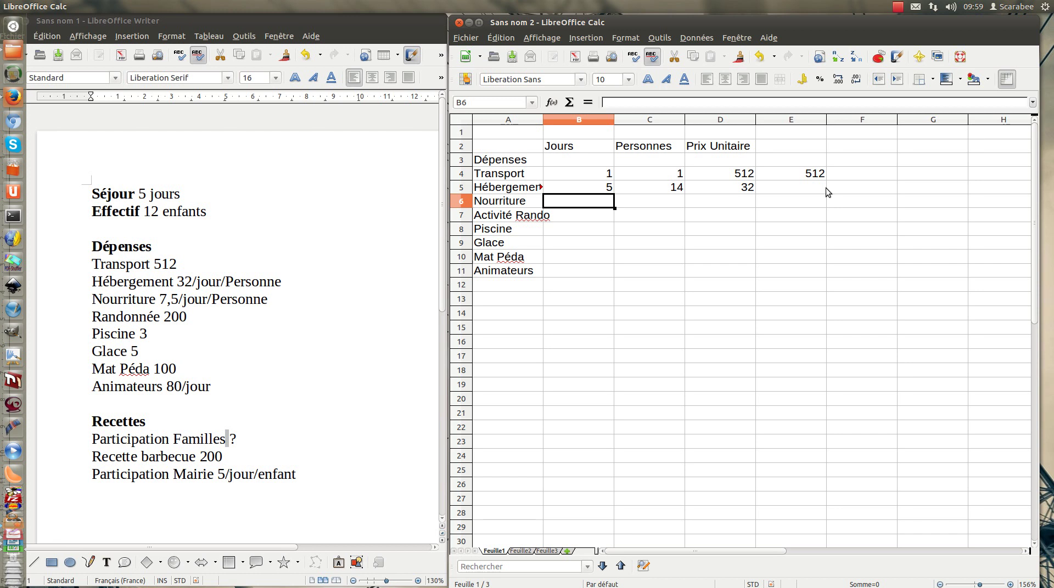
pyautogui.write('5')
pyautogui.press('Tab')
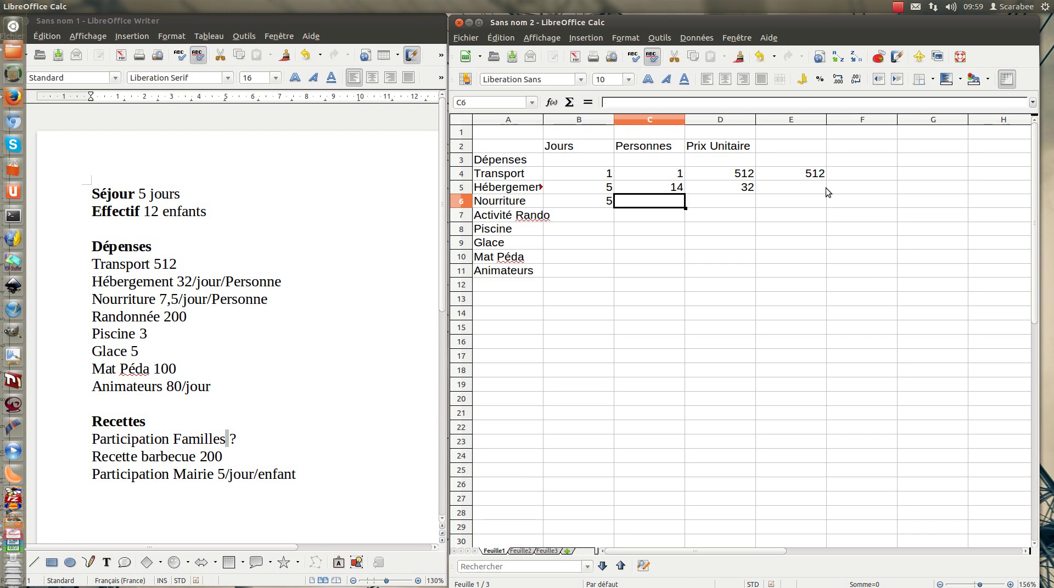
pyautogui.write('14')
pyautogui.press('Tab')
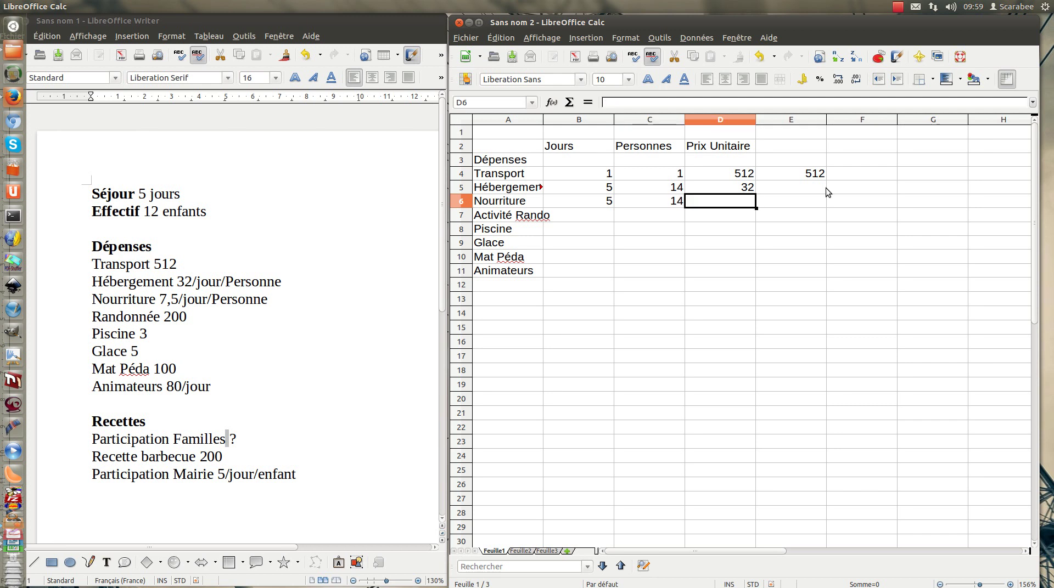
pyautogui.write('7,5')
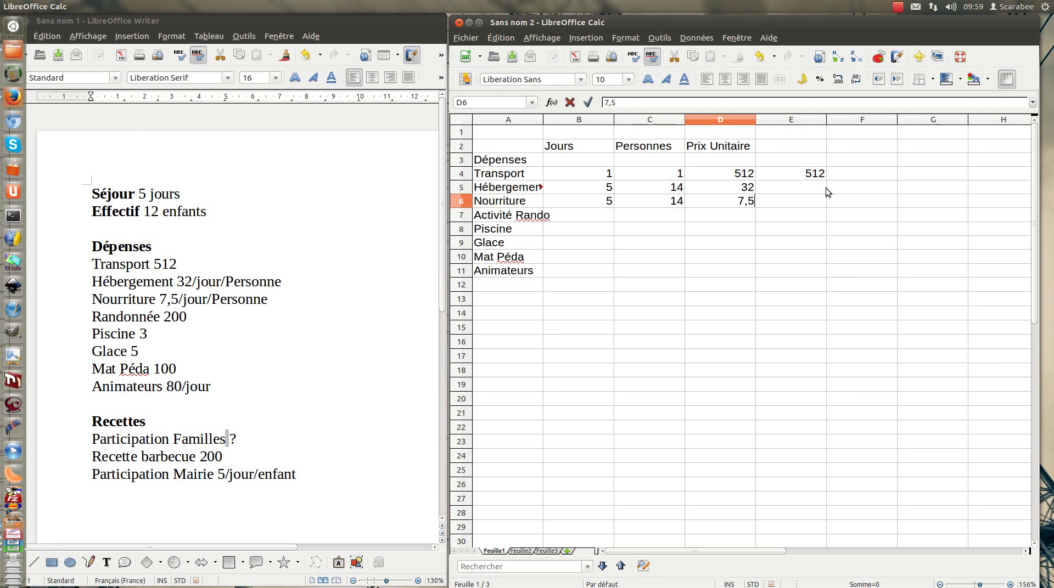
pyautogui.press('Return')
# Fill the Activité Rando row with 1 day, 1 person and a unit price of 200.
pyautogui.press('Left')
pyautogui.press('Left')
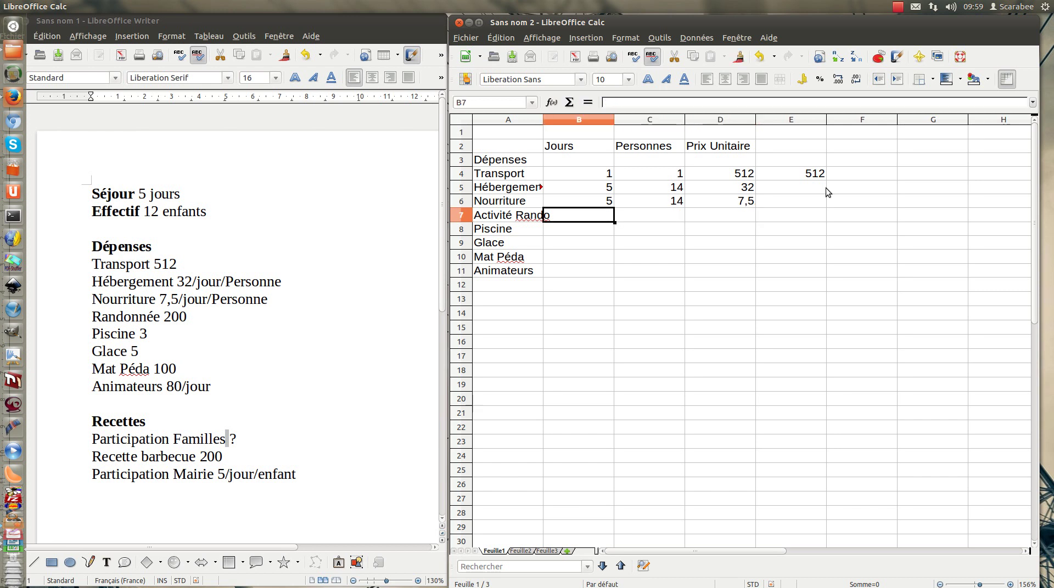
pyautogui.write('1')
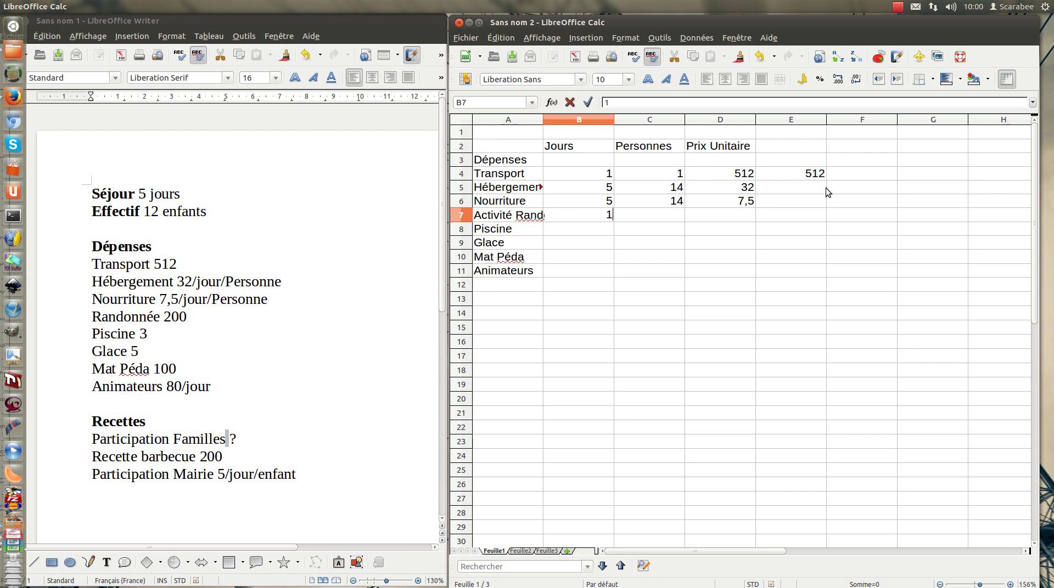
pyautogui.press('Tab')
pyautogui.write('1')
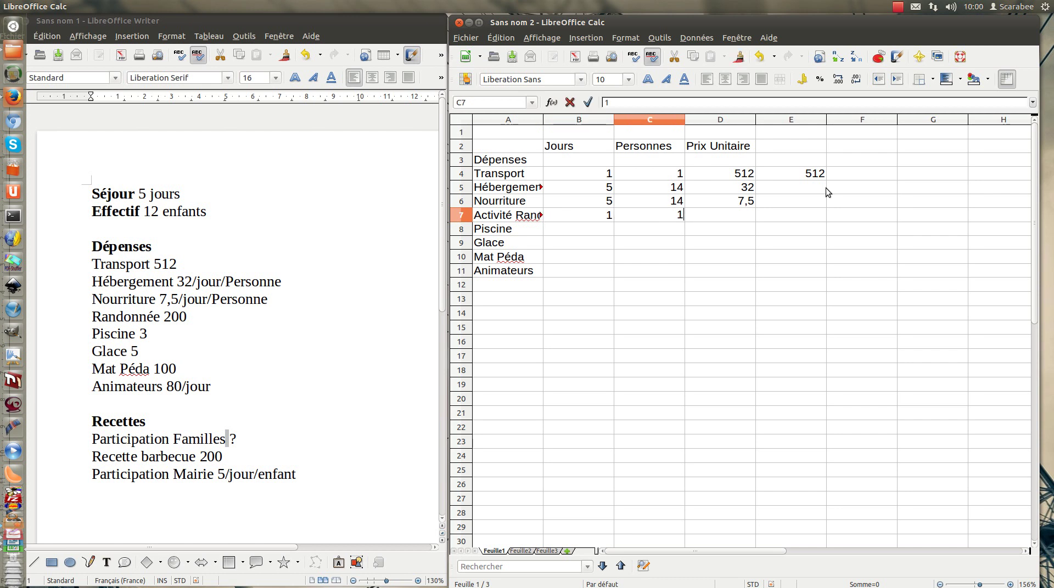
pyautogui.press('Tab')
pyautogui.write('200')
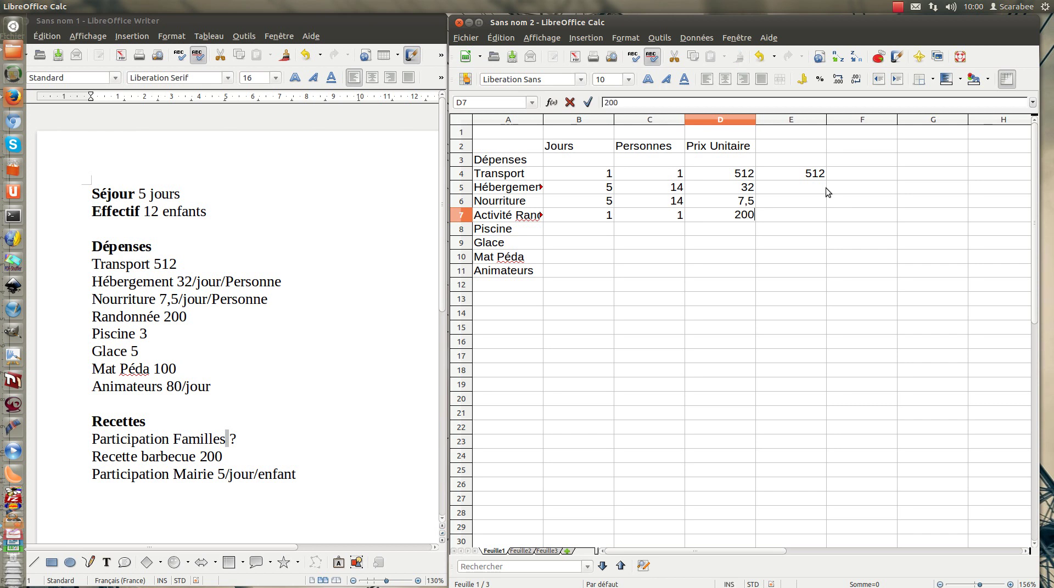
pyautogui.press('Return')
# Fill the Piscine row with 1 day, 14 persons and a unit price of 3.
pyautogui.press('Left')
pyautogui.press('Left')
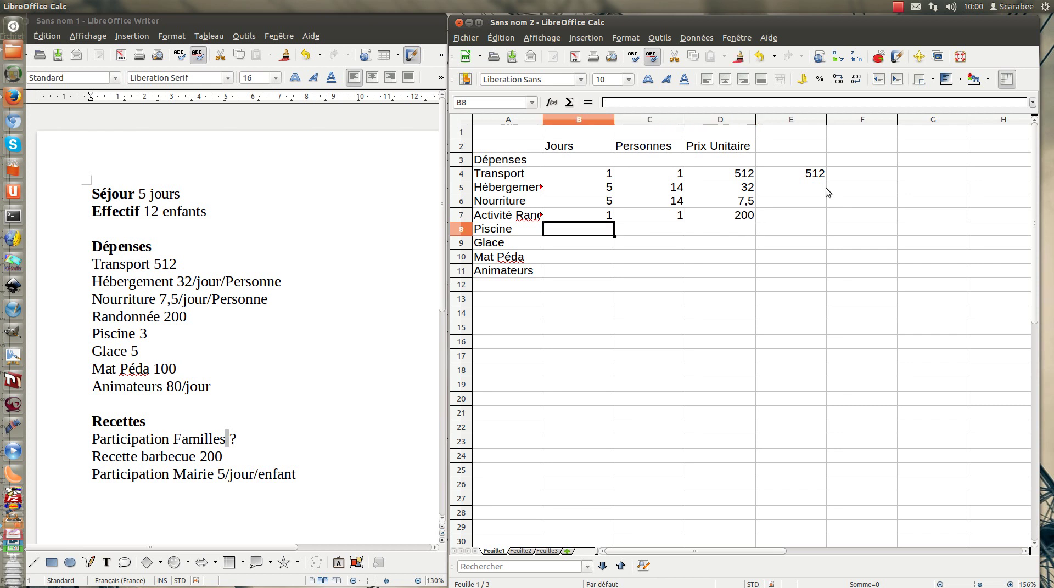
pyautogui.write('1')
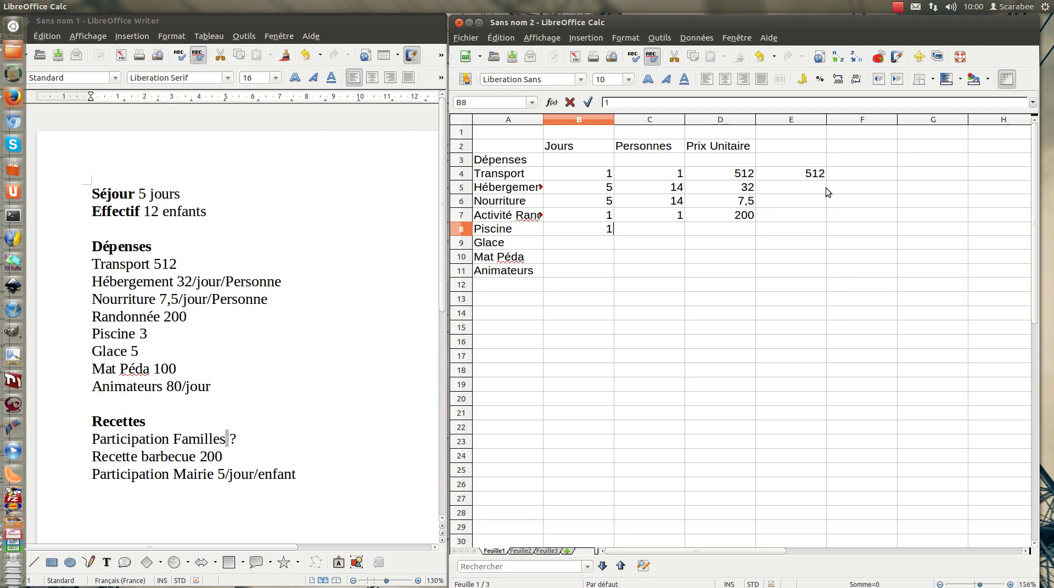
pyautogui.press('Tab')
pyautogui.write('14')
pyautogui.press('Tab')
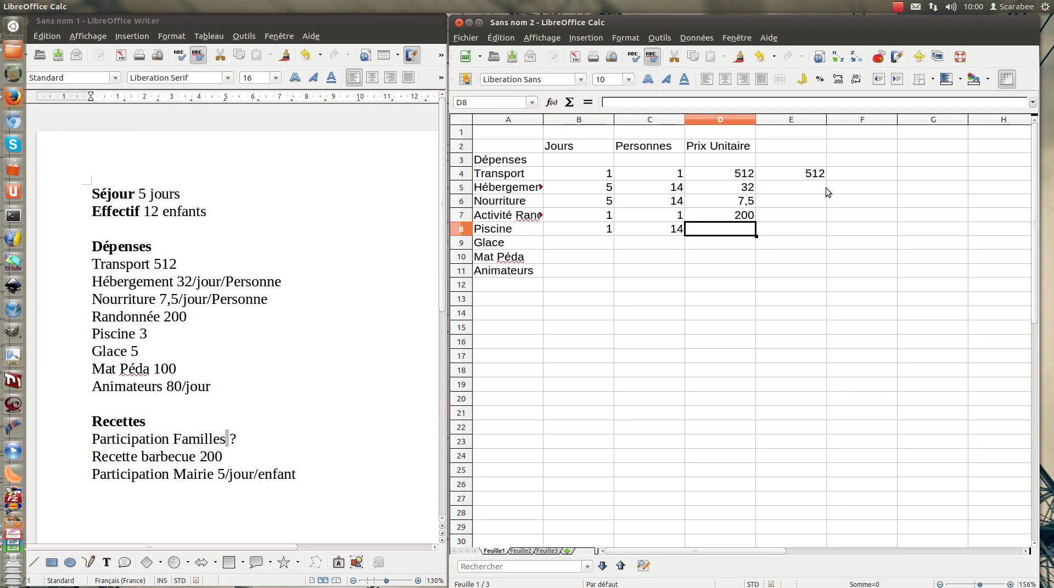
pyautogui.write('3')
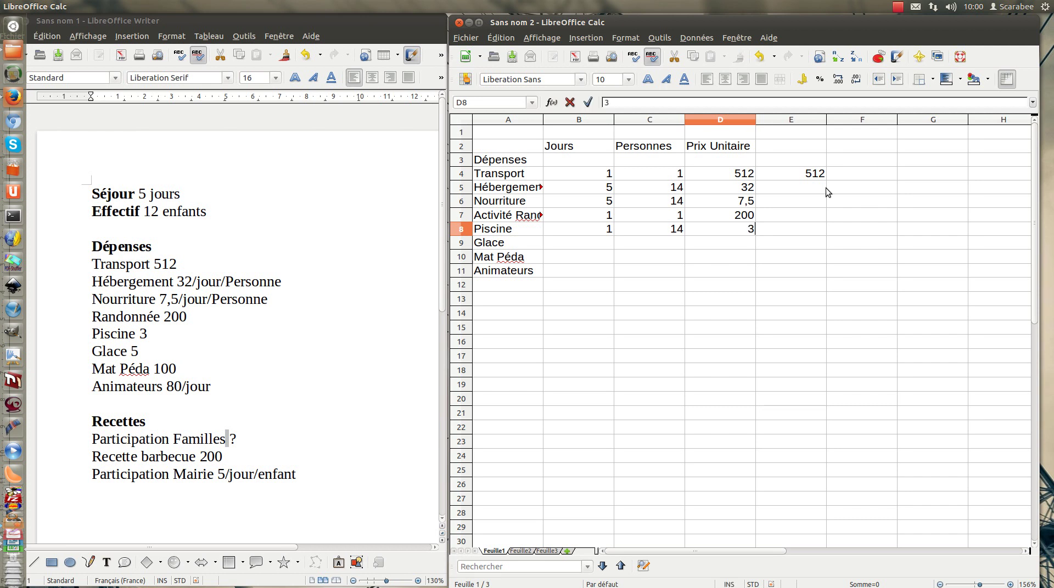
pyautogui.press('Return')
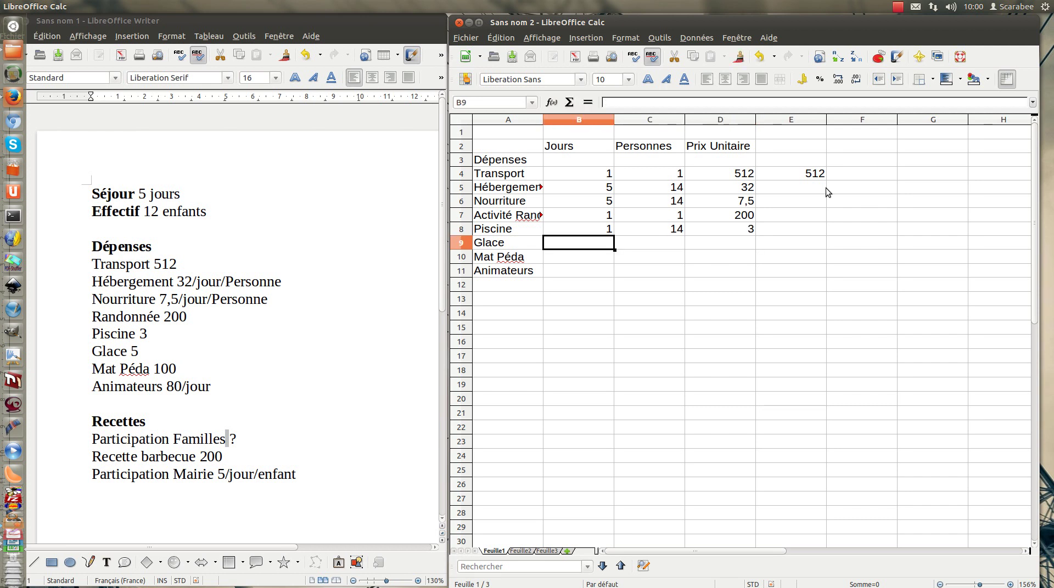
# Fill the Glace row with 1 day, 14 persons and a unit price of 5.
pyautogui.write('1')
pyautogui.press('Tab')
pyautogui.write('14')
pyautogui.press('Tab')
pyautogui.write('5')
pyautogui.press('Return')
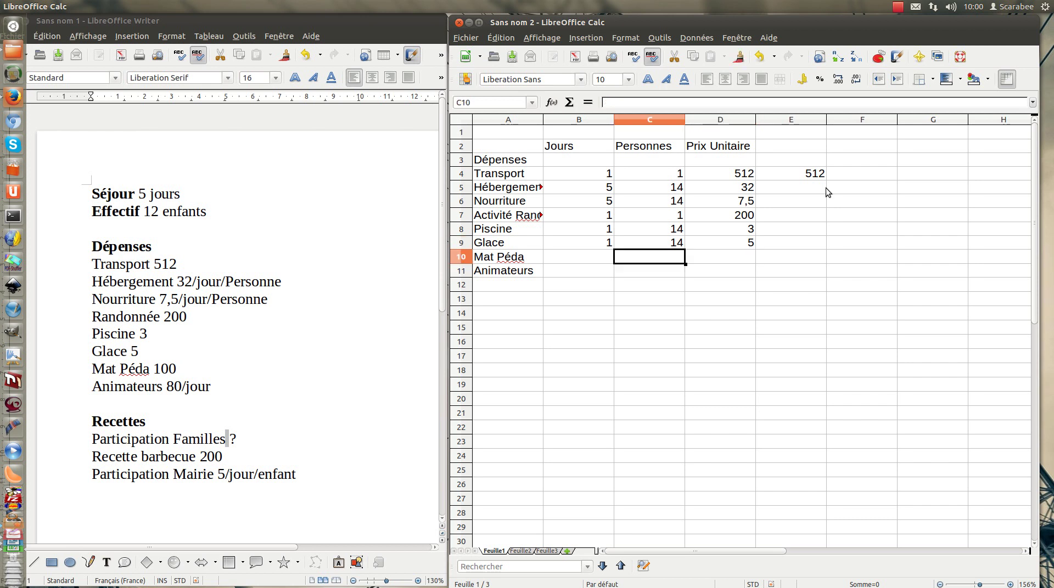
# Fill the Mat Péda row with 1 day, 1 person and a unit price of 100.
pyautogui.press('Left')
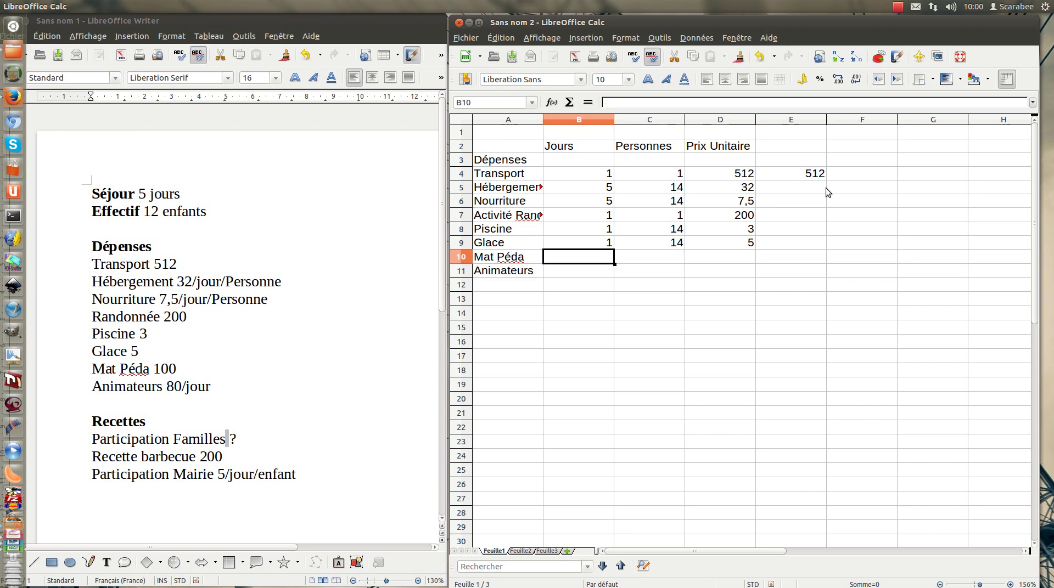
pyautogui.write('1')
pyautogui.press('Tab')
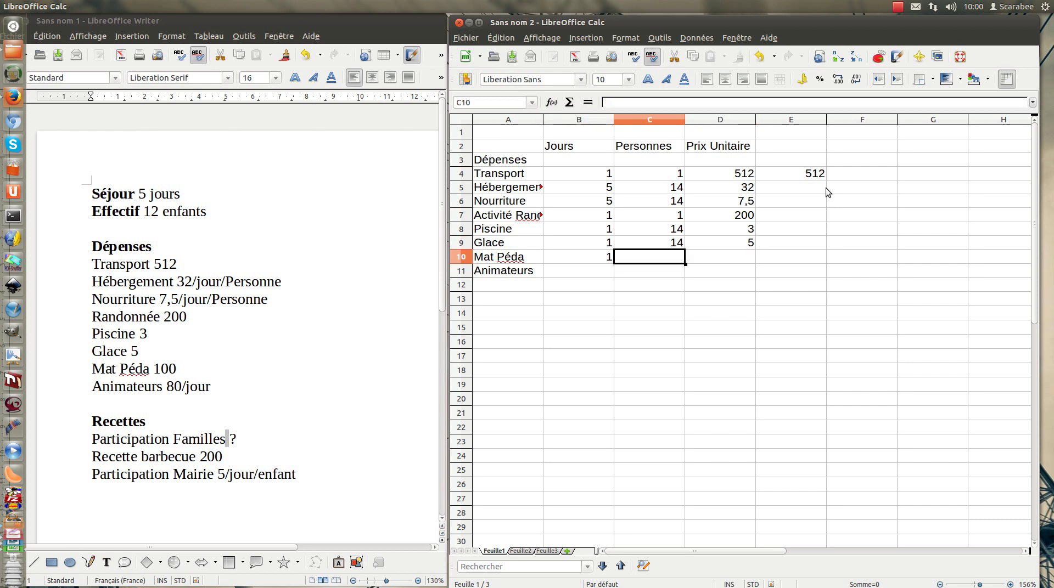
pyautogui.write('1')
pyautogui.press('Tab')
pyautogui.write('100')
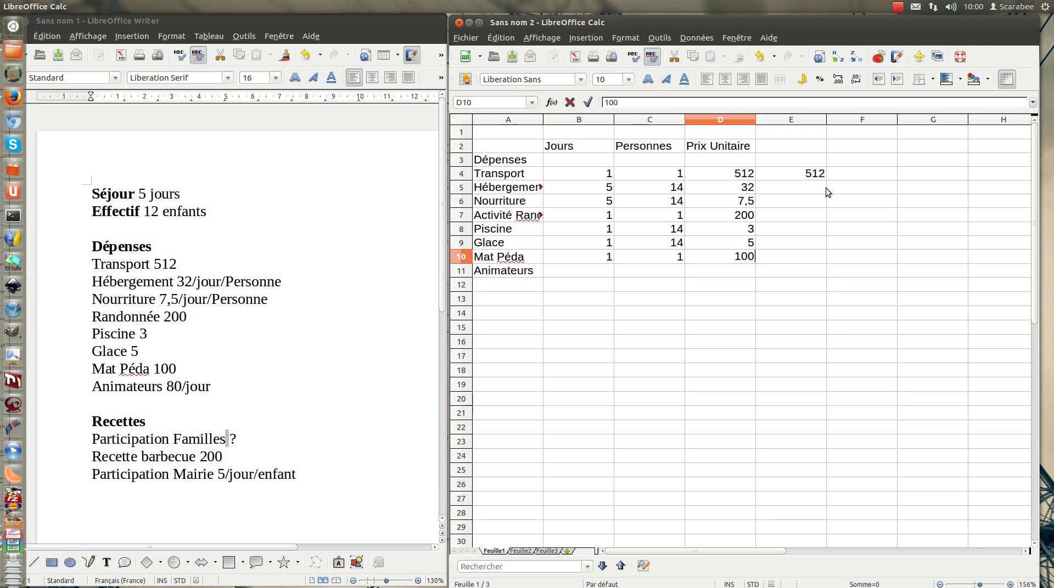
pyautogui.press('Return')
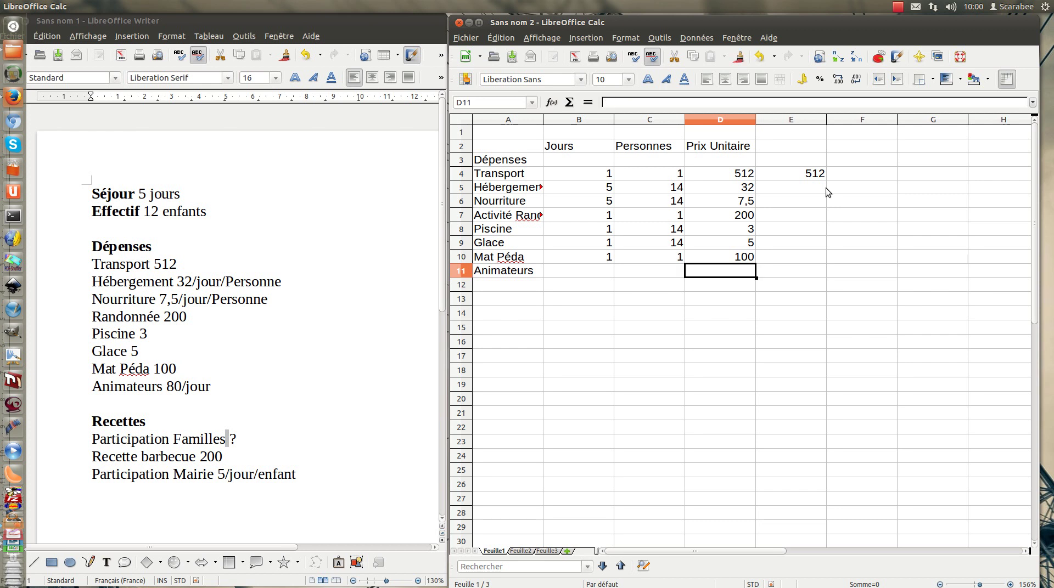
# Fill the Animateurs row with 5 days, 2 persons and a unit price of 80.
pyautogui.press('Left')
pyautogui.press('Left')
pyautogui.write('5')
pyautogui.press('Tab')
pyautogui.write('2')
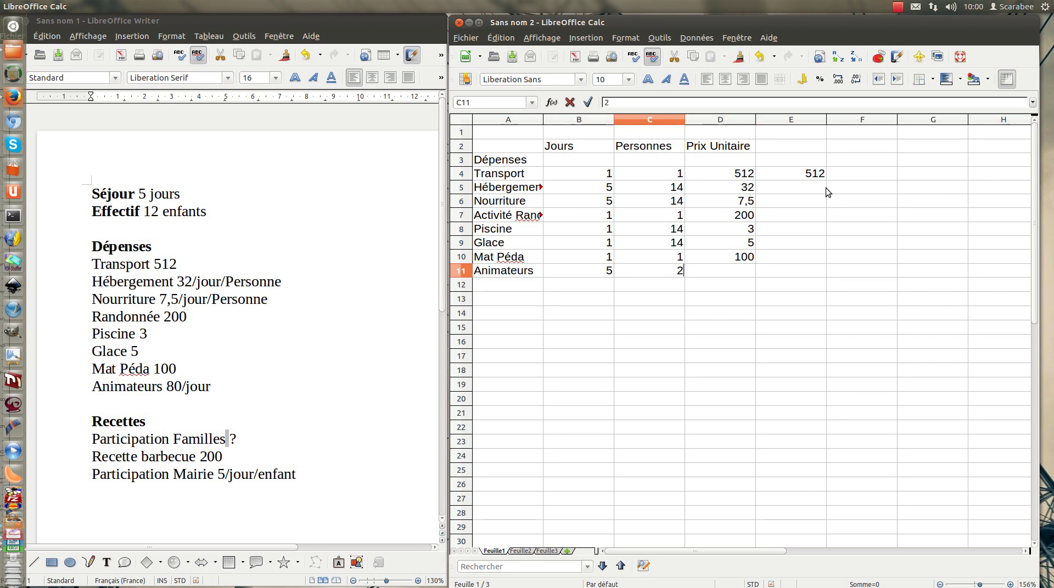
pyautogui.press('Tab')
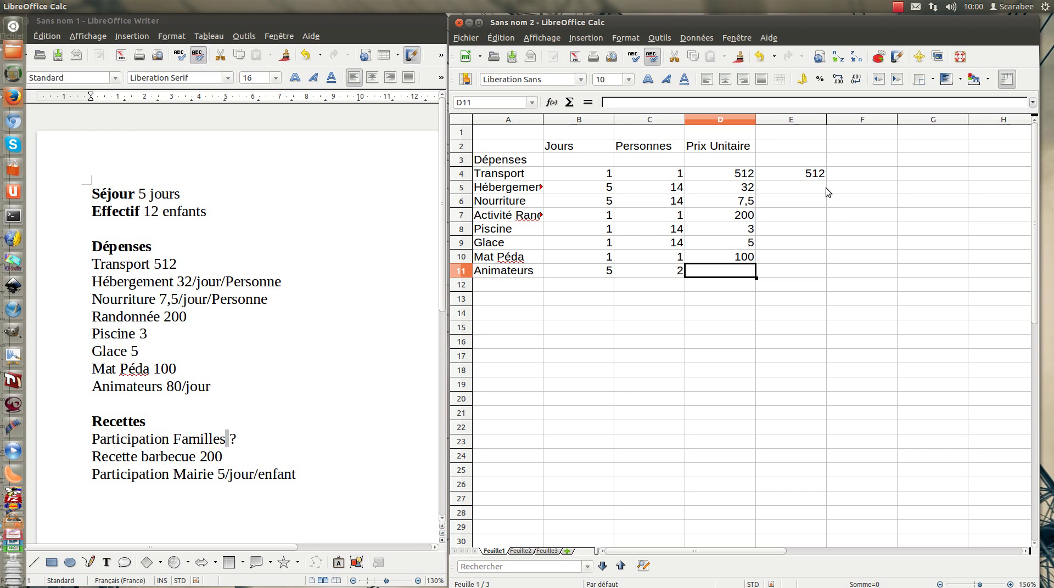
pyautogui.write('80')
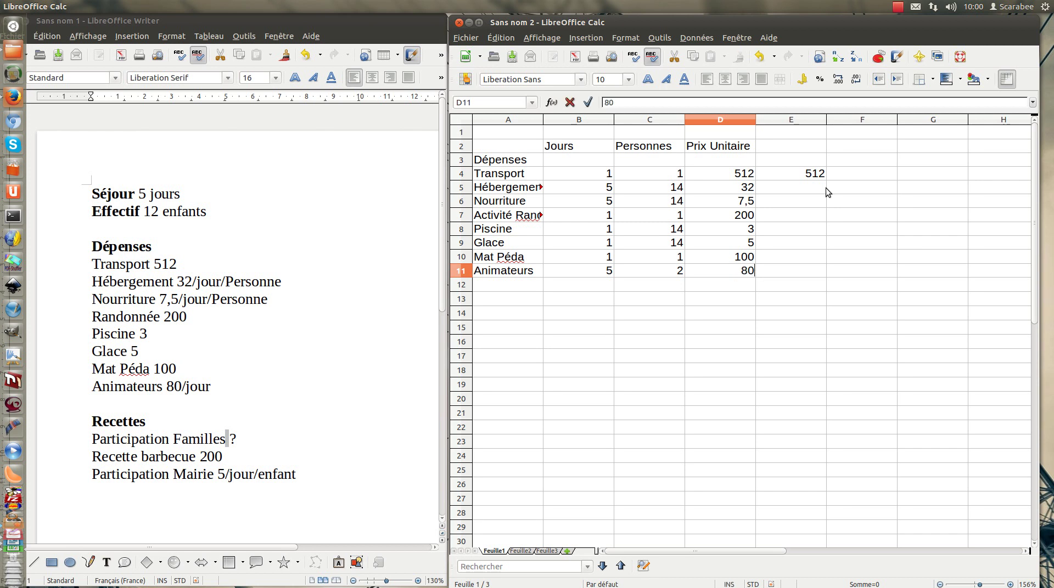
# Copy the Transport row's amount formula in E4 down through E11 so every expense row multiplies days, persons and unit price.
pyautogui.click(787, 172)
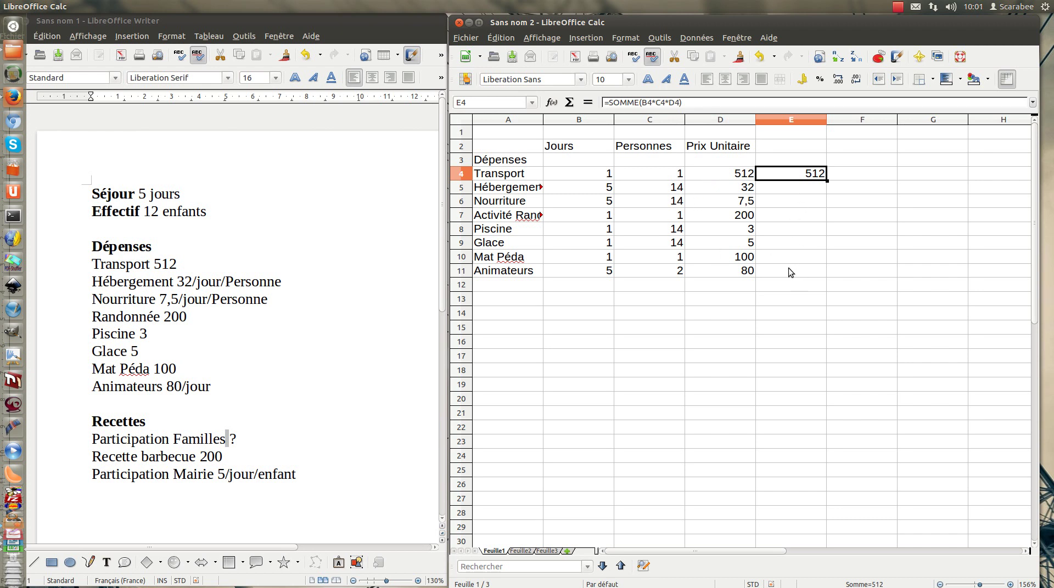
pyautogui.click(779, 186)
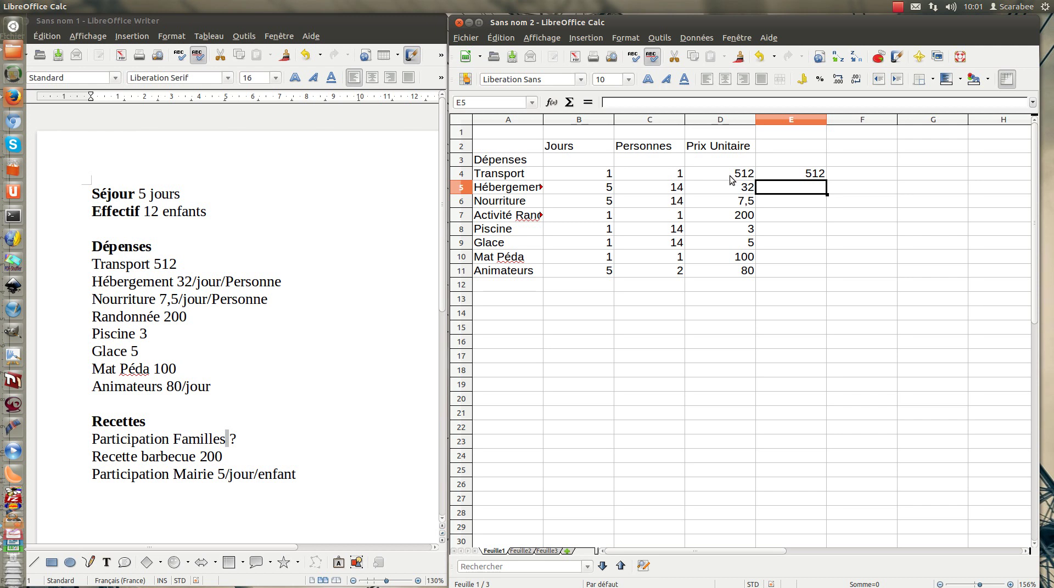
pyautogui.click(808, 175)
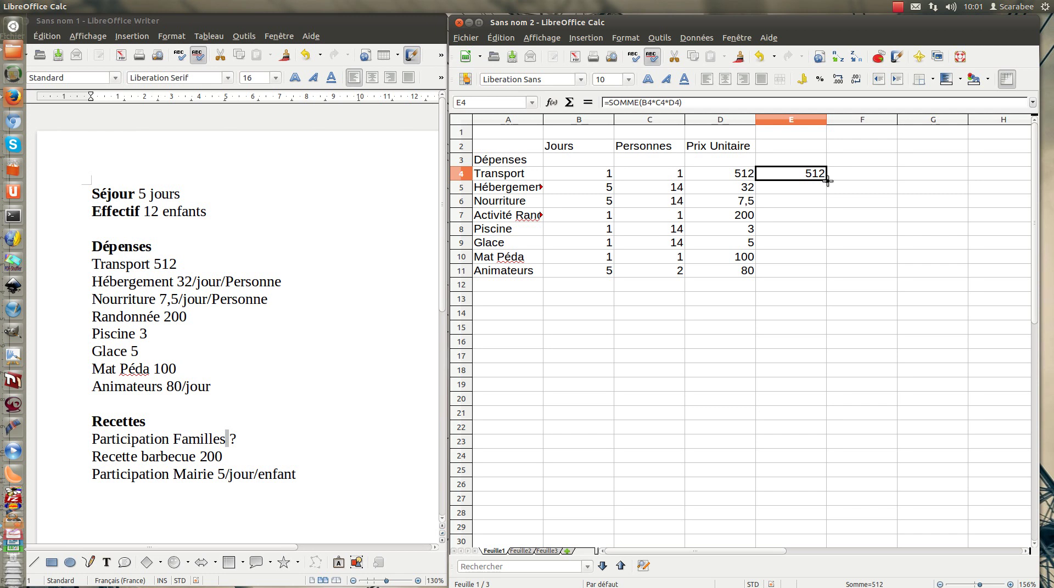
pyautogui.moveTo(827, 180); pyautogui.dragTo(832, 272)
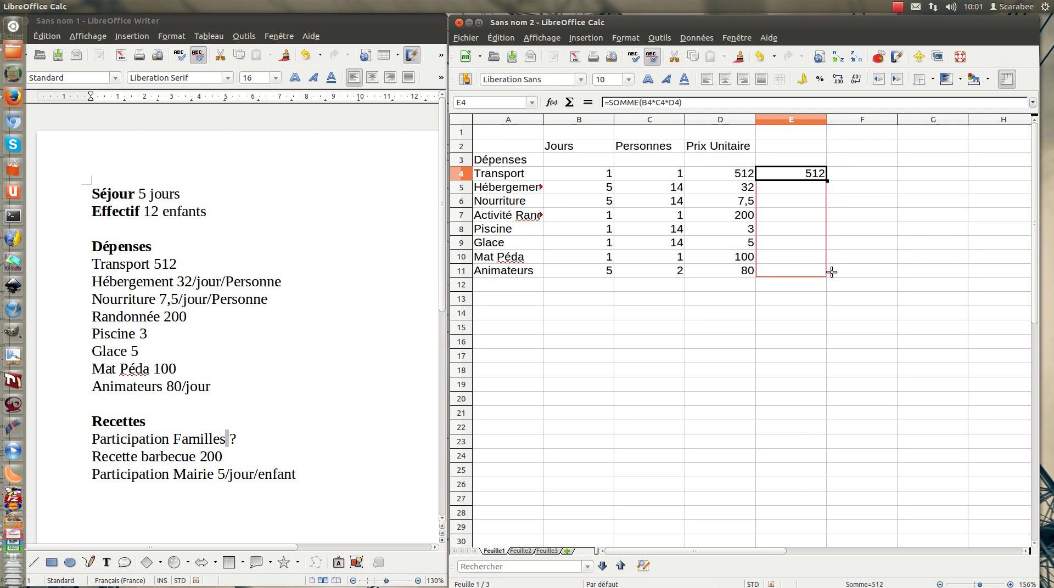
pyautogui.moveTo(831, 271); pyautogui.dragTo(831, 272)
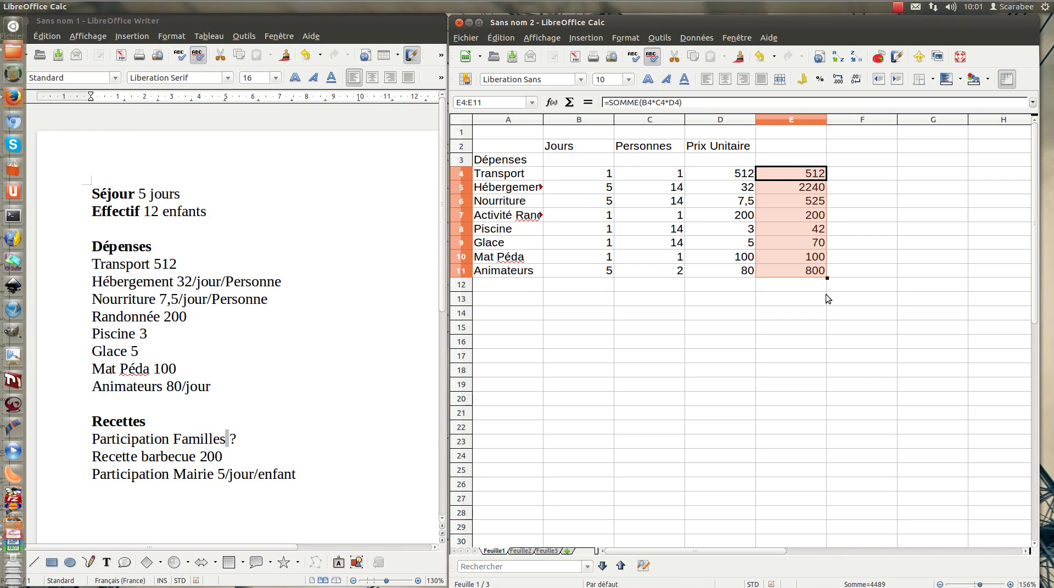
# Total the expense amounts in cell E12 with the formula =SOMME(E4:E11).
pyautogui.click(803, 284)
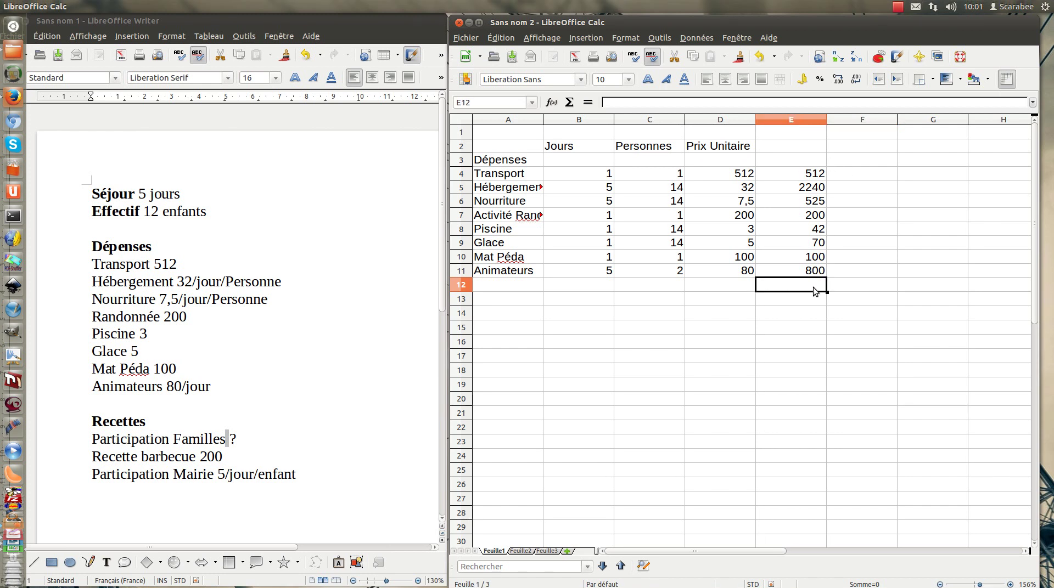
pyautogui.click(569, 103)
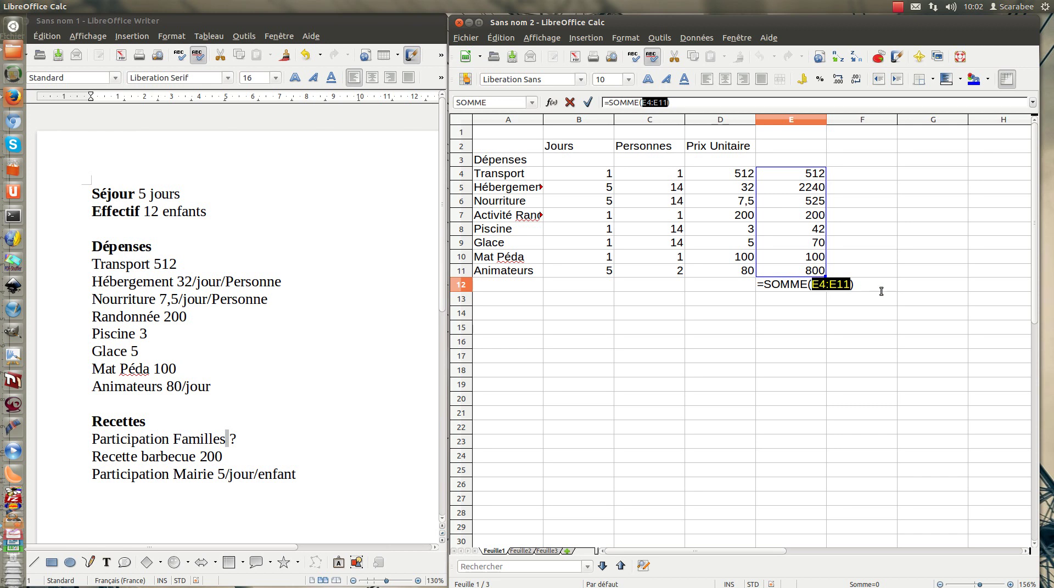
pyautogui.press('Return')
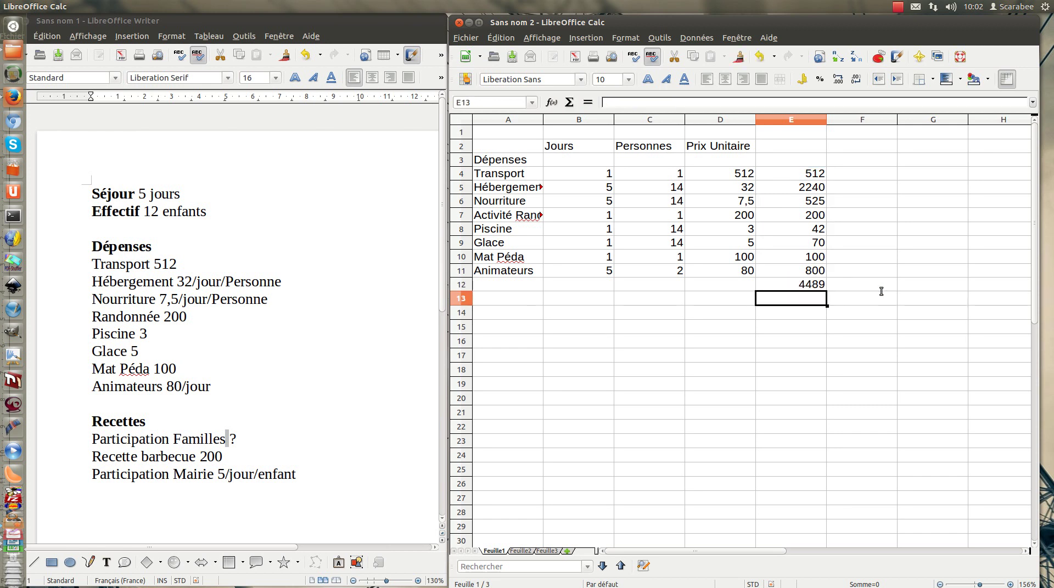